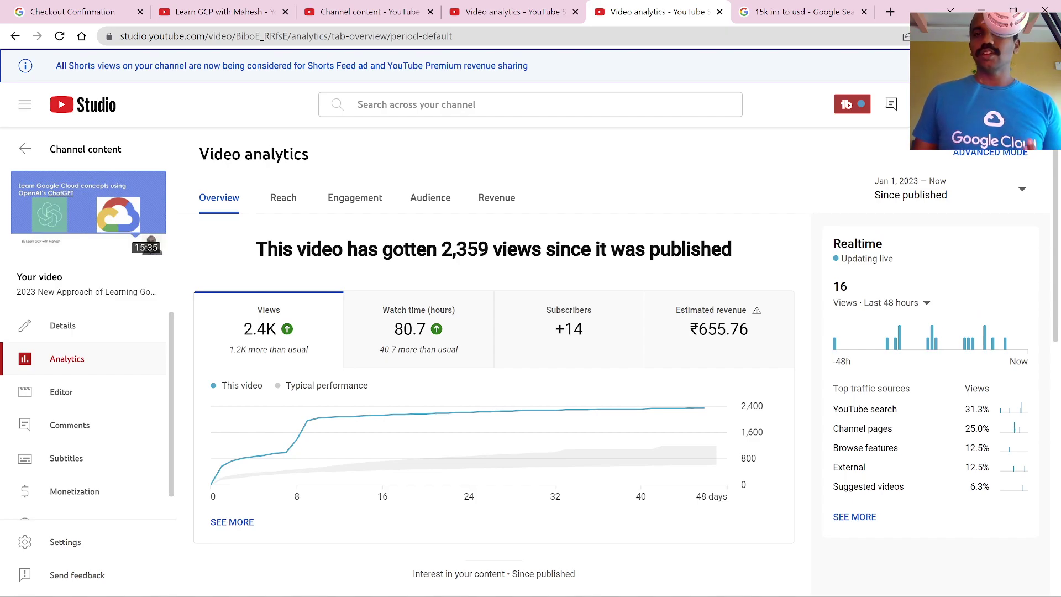
Switch to Google Search and convert 655 INR to USD.
{"action": "left_click", "coordinate": [803, 12]}
{"action": "left_click_drag", "start_coordinate": [157, 82], "coordinate": [137, 83]}
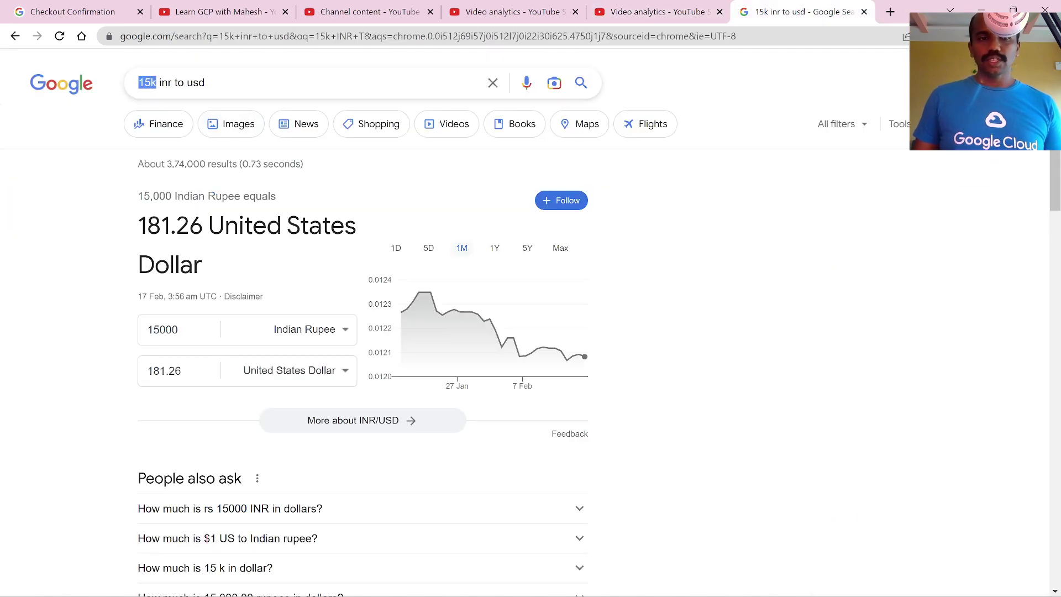
{"action": "type", "text": "655"}
{"action": "key", "text": "Return"}
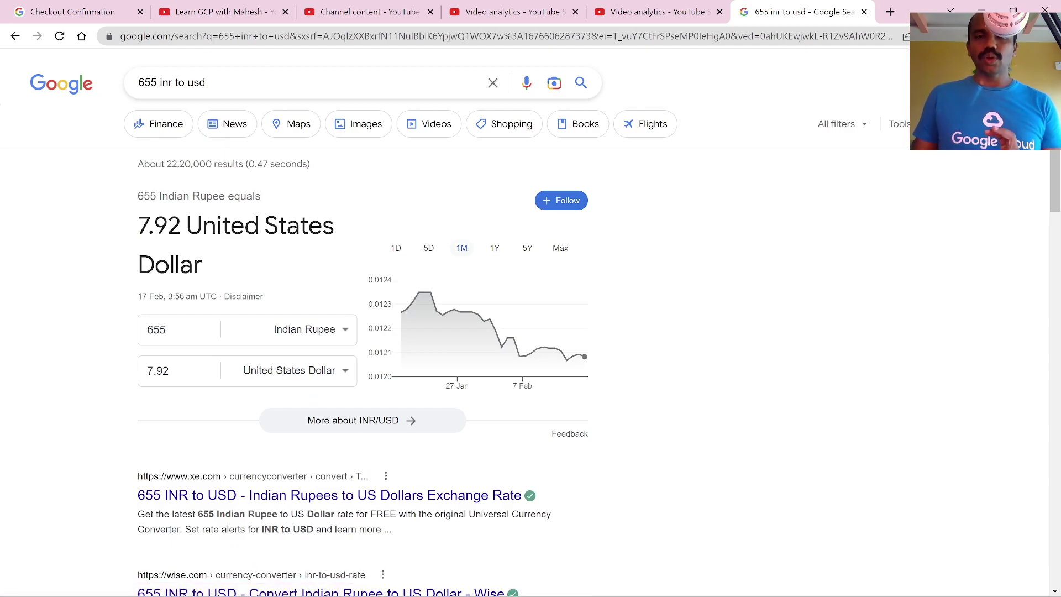
Return to the video analytics in YouTube Studio and examine the explanation of the estimated revenue.
{"action": "mouse_move", "coordinate": [365, 11]}
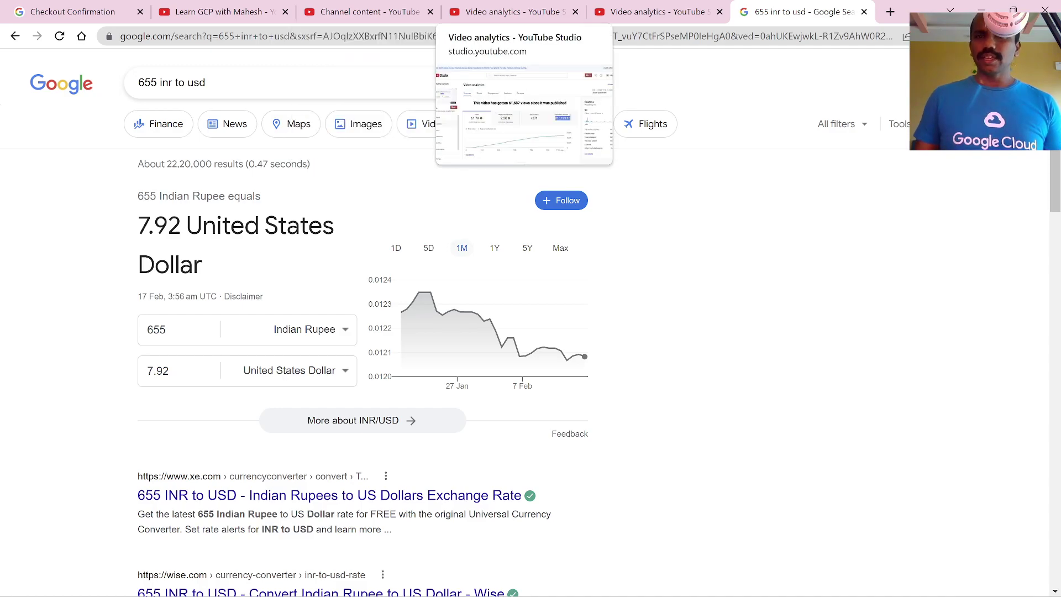
{"action": "left_click", "coordinate": [655, 11]}
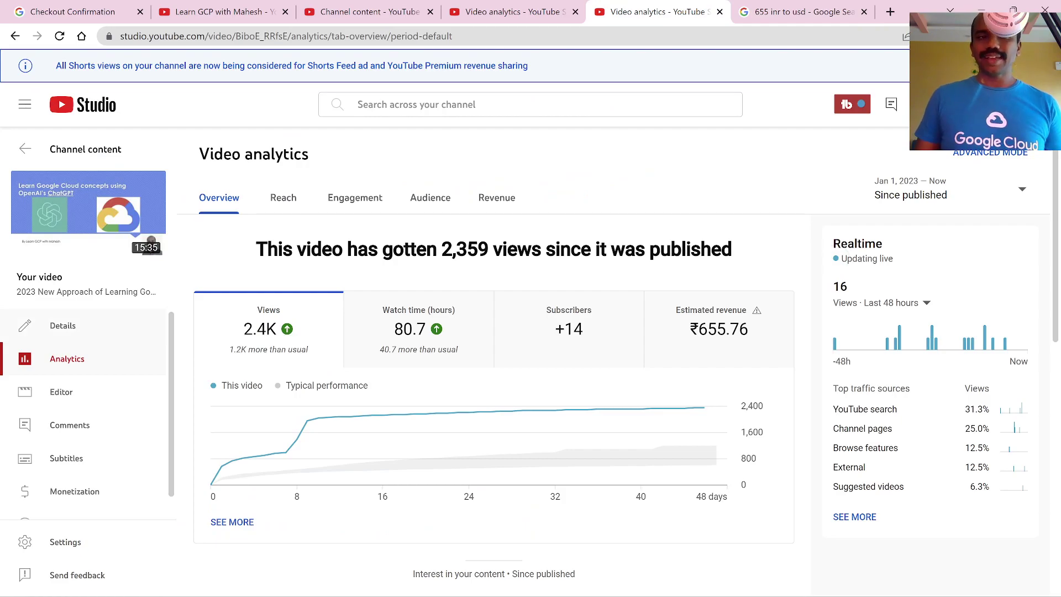
{"action": "mouse_move", "coordinate": [718, 329]}
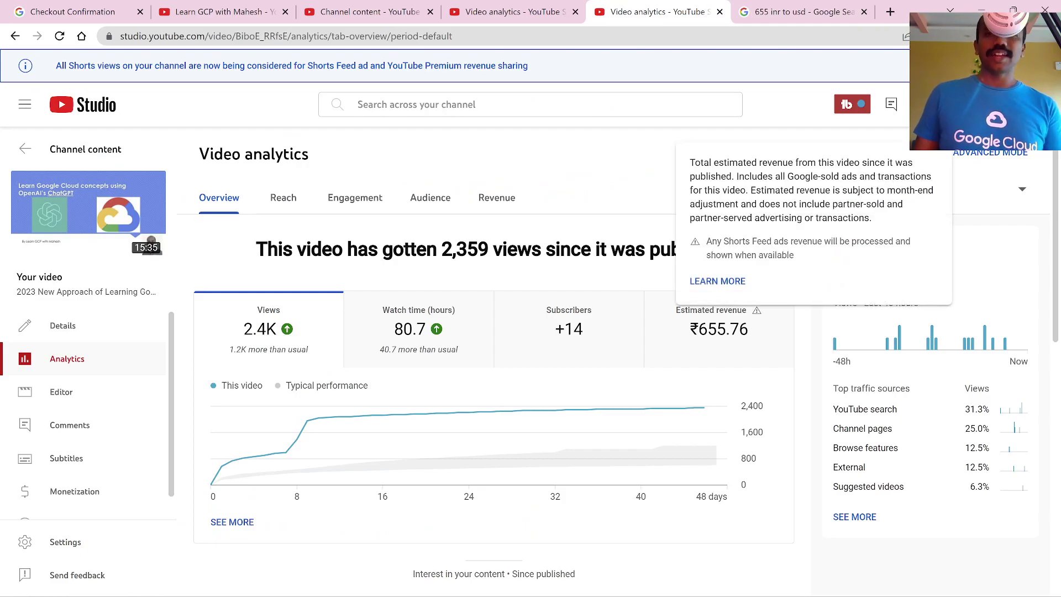
Switch back to Google Search and convert 45 USD to INR.
{"action": "left_click", "coordinate": [803, 11]}
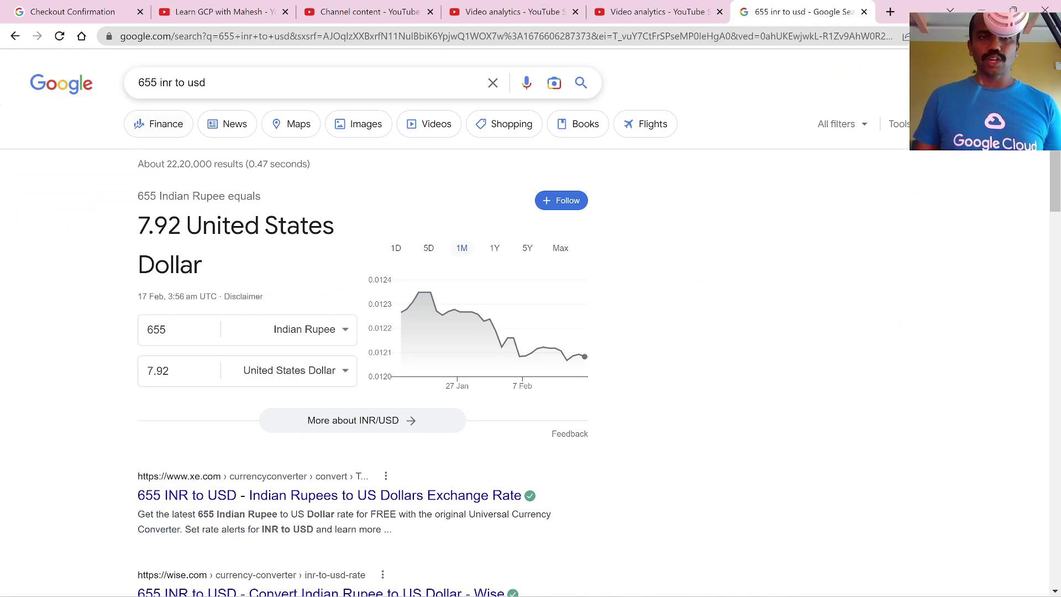
{"action": "left_click", "coordinate": [160, 82]}
{"action": "mouse_move", "coordinate": [144, 82]}
{"action": "left_mouse_down"}
{"action": "mouse_move", "coordinate": [206, 82]}
{"action": "mouse_move", "coordinate": [138, 83]}
{"action": "left_mouse_up"}
{"action": "type", "text": "45"}
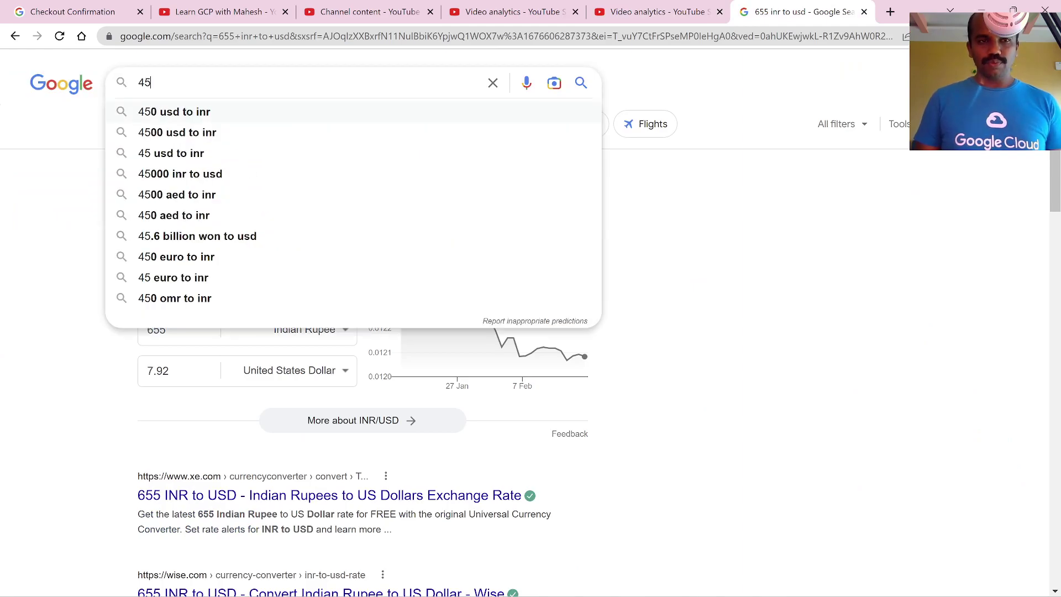
{"action": "type", "text": " ud"}
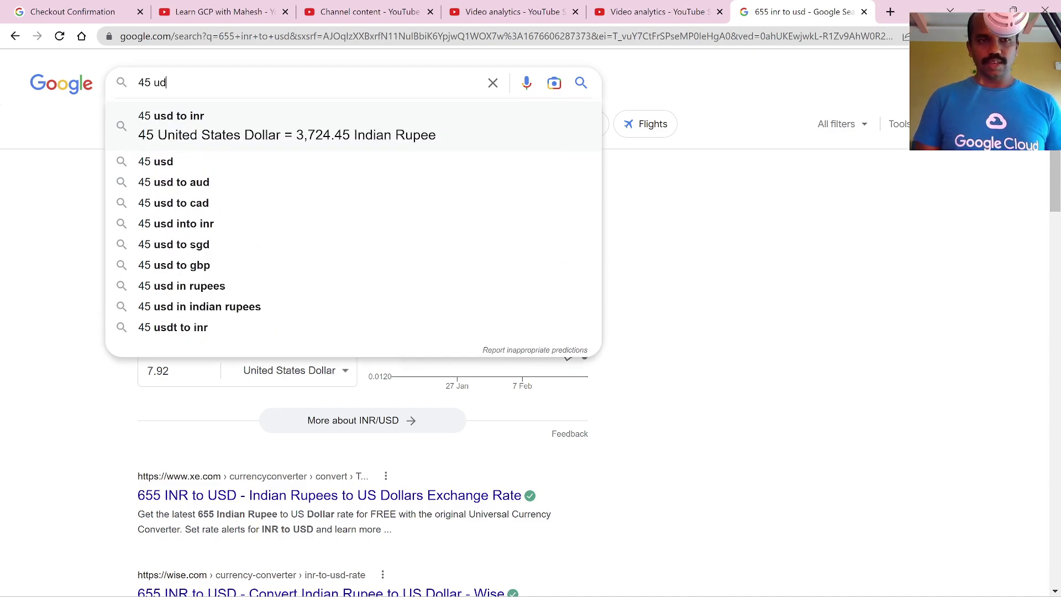
{"action": "key", "text": "BackSpace"}
{"action": "type", "text": "sd to inr"}
{"action": "key", "text": "Return"}
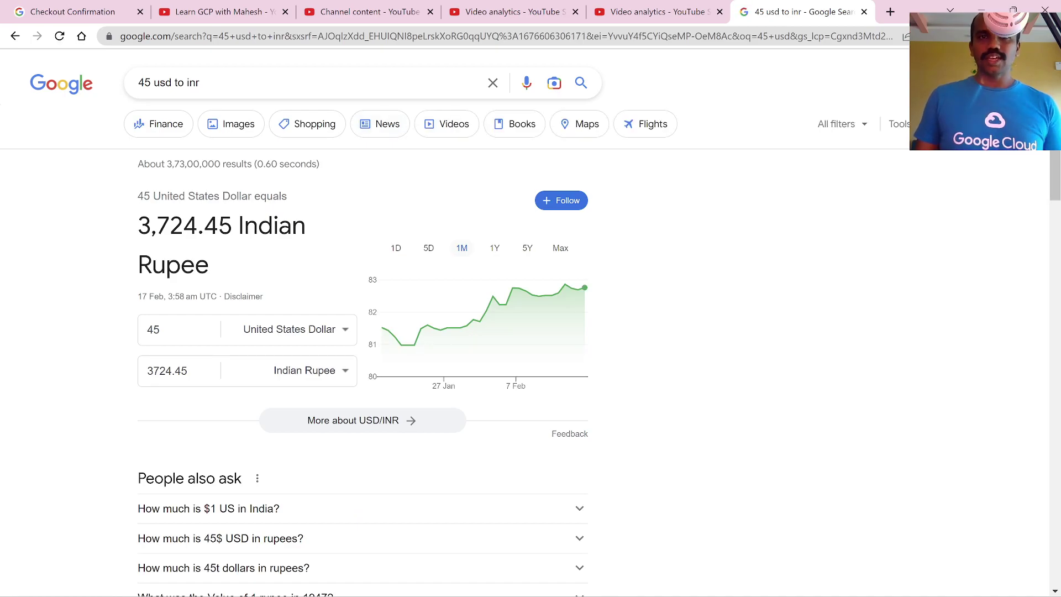
Switch to Cloud Storage in the Google Cloud console and start a new bucket named donate-object-versioning.
{"action": "key", "text": "ctrl+shift+Tab"}
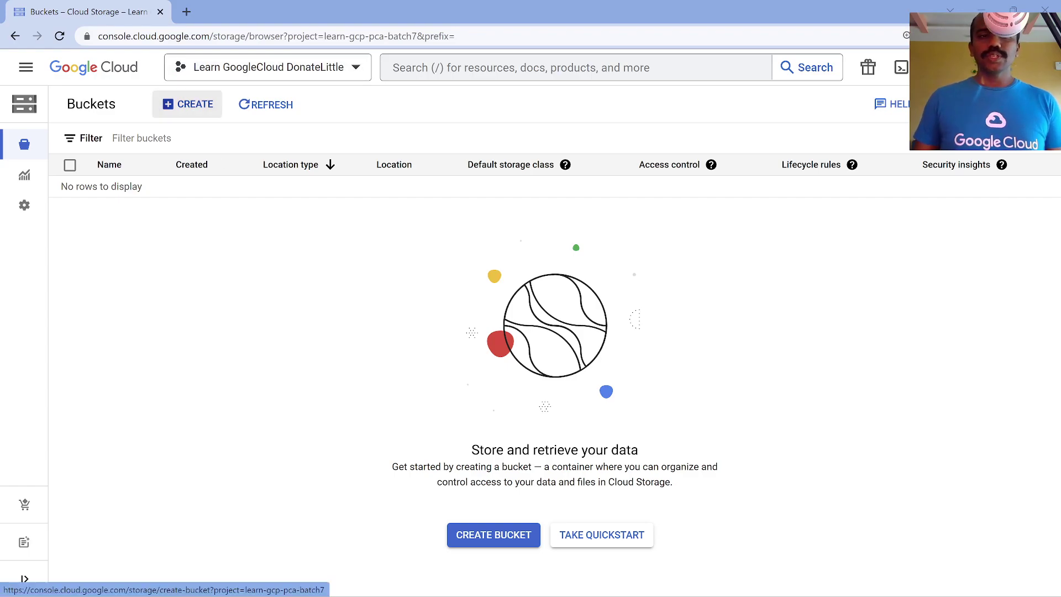
{"action": "left_click", "coordinate": [188, 103]}
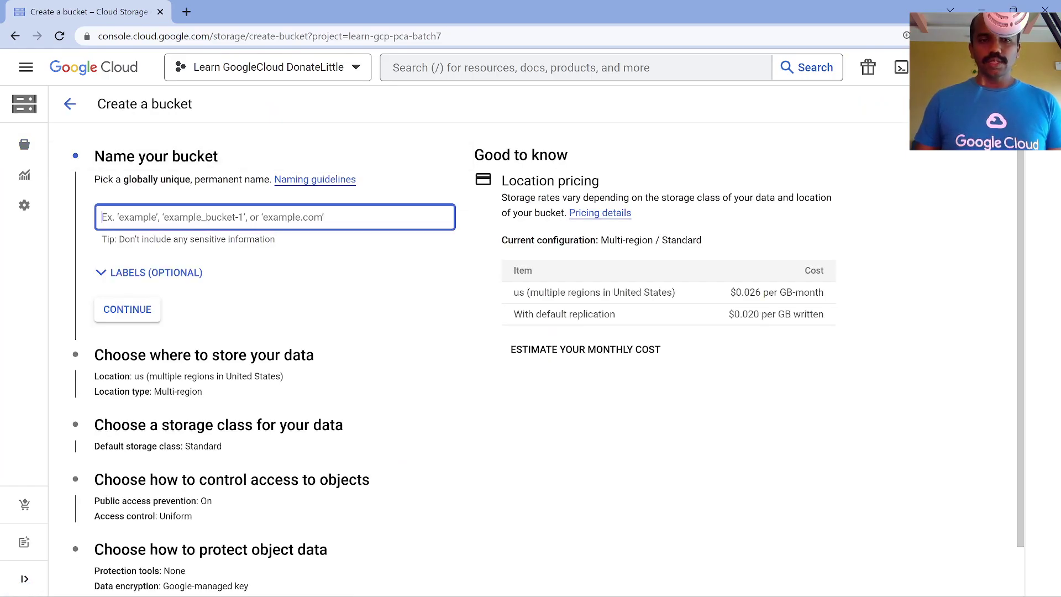
{"action": "type", "text": "as"}
{"action": "key", "text": "BackSpace"}
{"action": "key", "text": "BackSpace"}
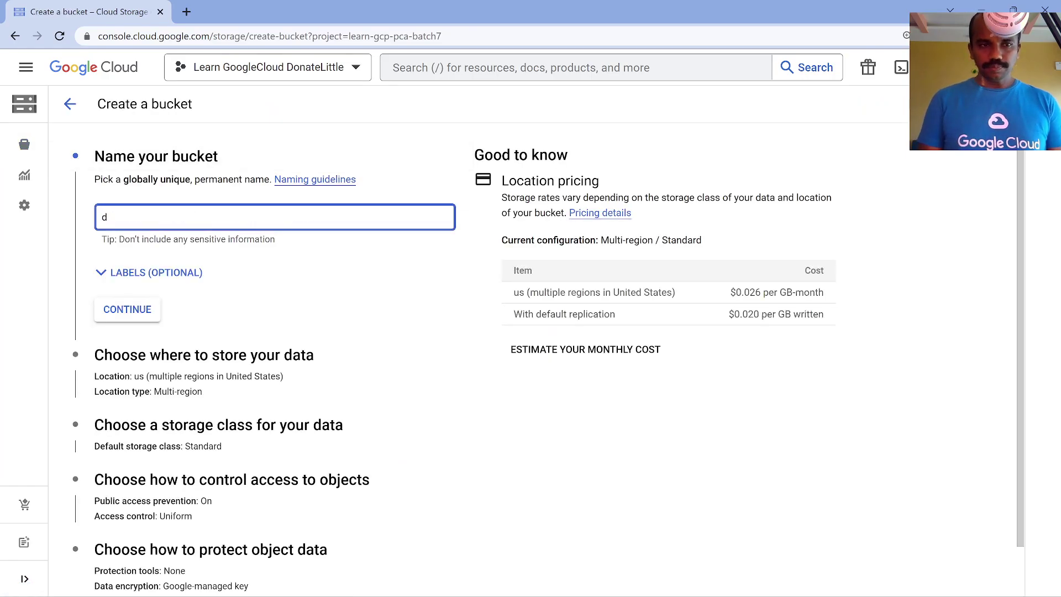
{"action": "type", "text": "dona"}
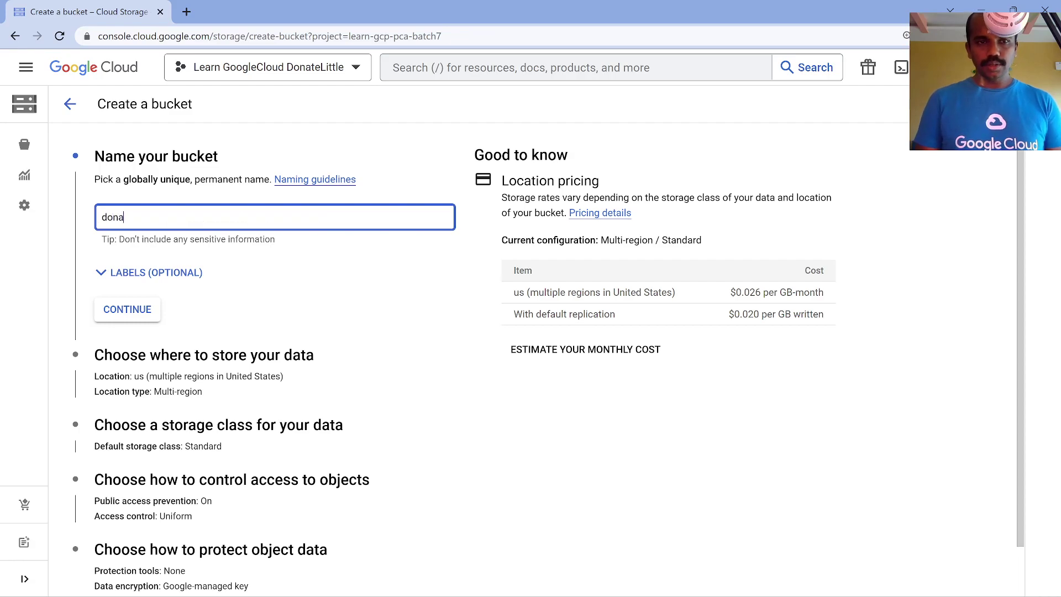
{"action": "type", "text": "te-o"}
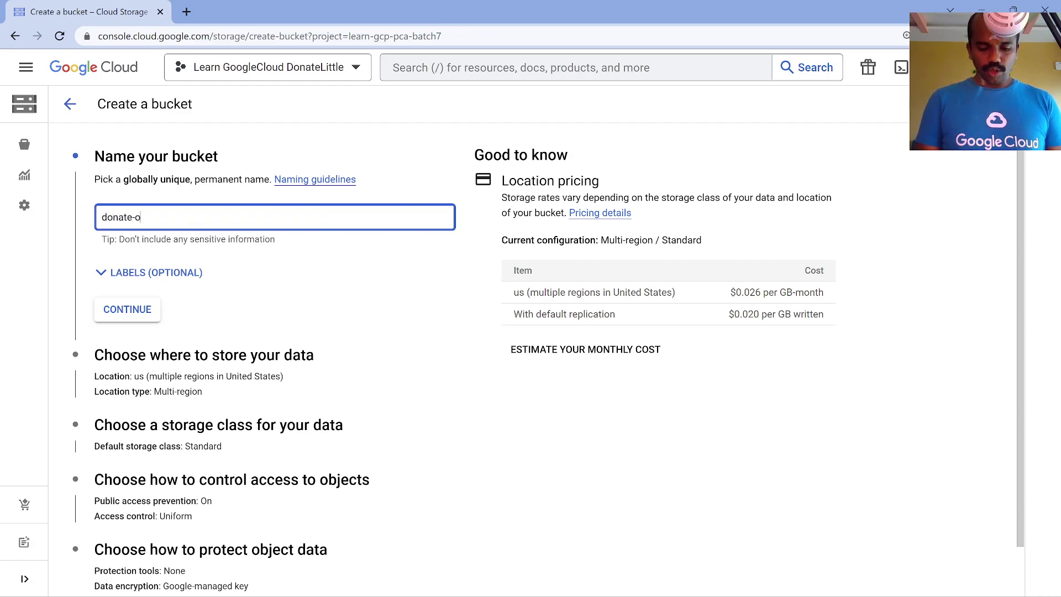
{"action": "type", "text": "bject-ve"}
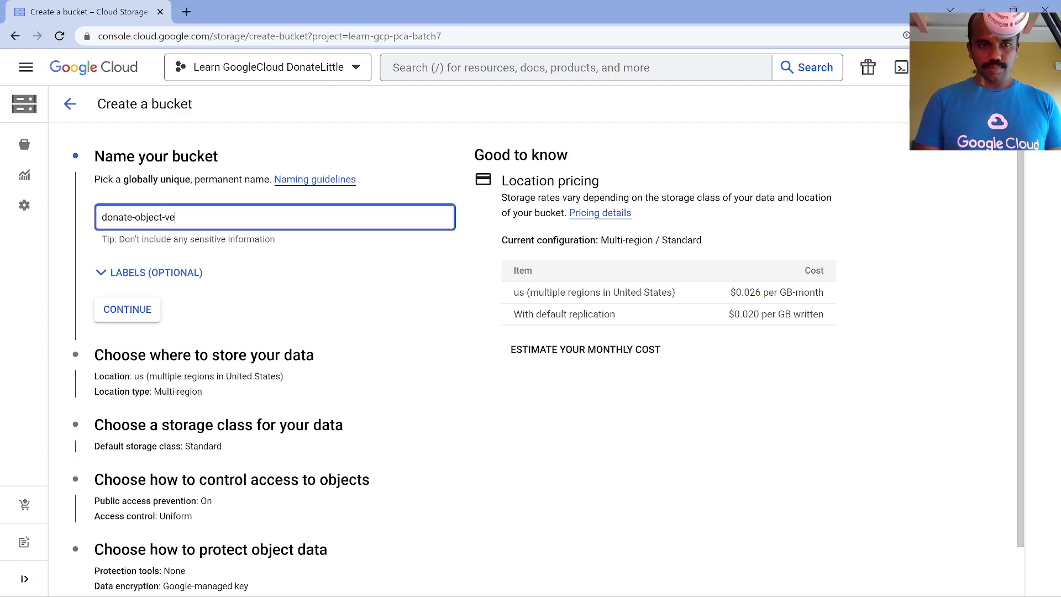
{"action": "type", "text": "rsionnng"}
Try the object versioning and retention policy options in the new bucket's object data protection settings.
{"action": "scroll", "coordinate": [531, 332], "scroll_direction": "down", "scroll_amount": 1}
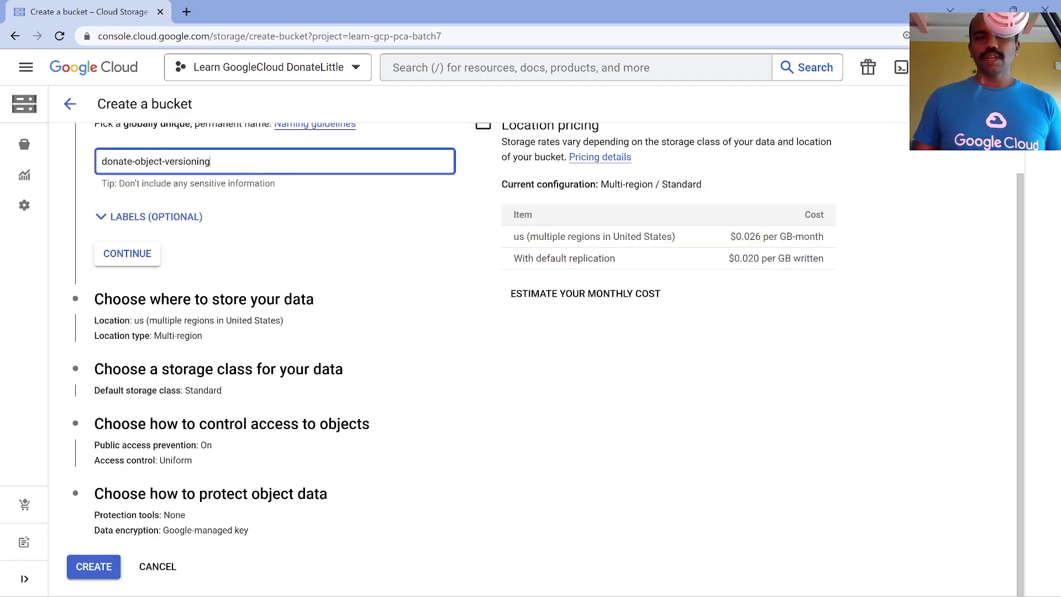
{"action": "left_click", "coordinate": [210, 494]}
{"action": "scroll", "coordinate": [211, 493], "scroll_direction": "down", "scroll_amount": 2}
{"action": "scroll", "coordinate": [530, 331], "scroll_direction": "down", "scroll_amount": 1}
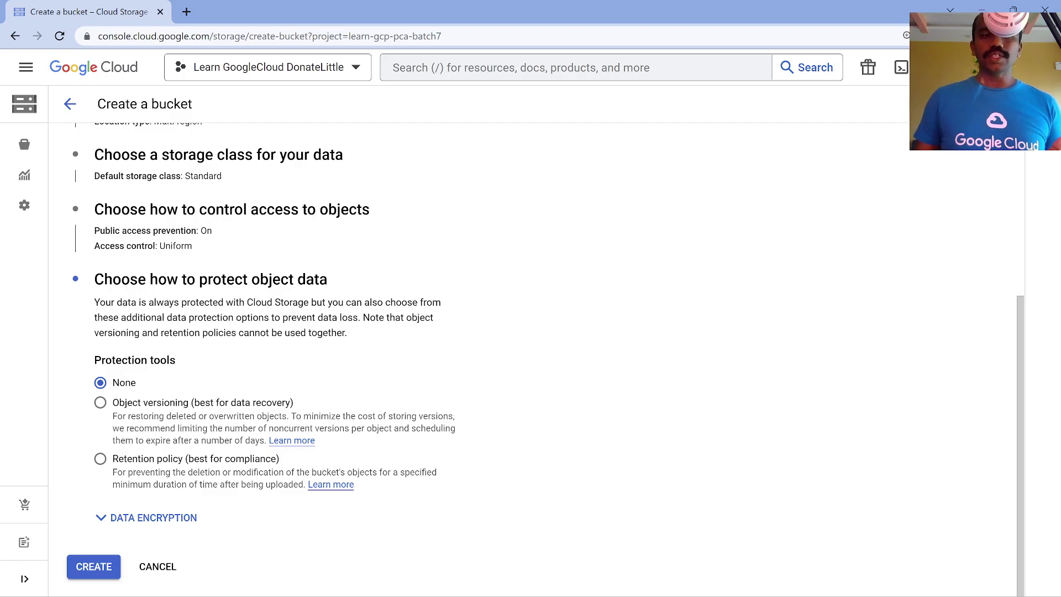
{"action": "left_click", "coordinate": [100, 403]}
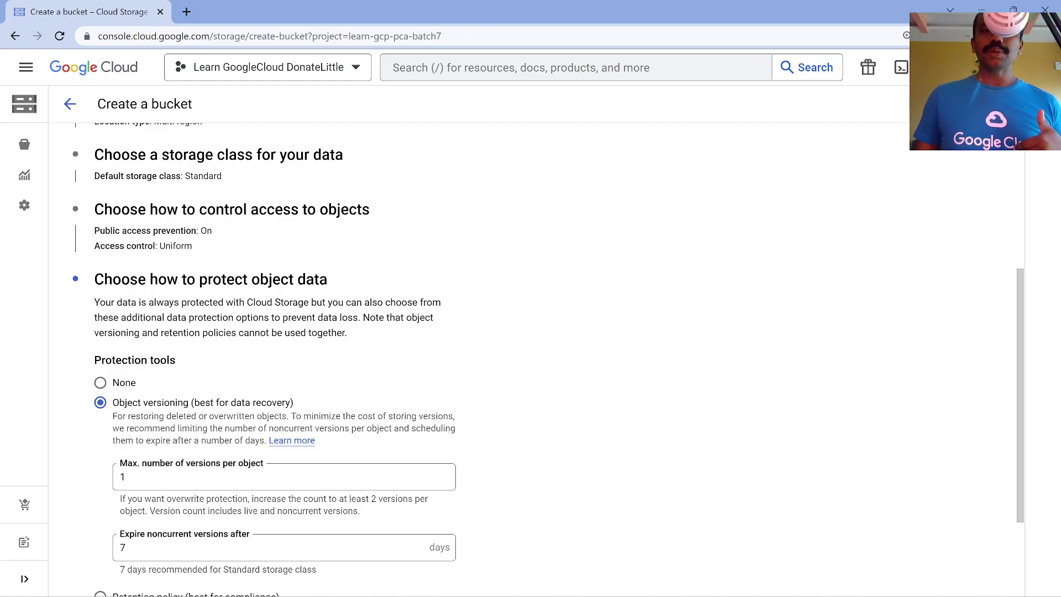
{"action": "scroll", "coordinate": [530, 359], "scroll_direction": "down", "scroll_amount": 3}
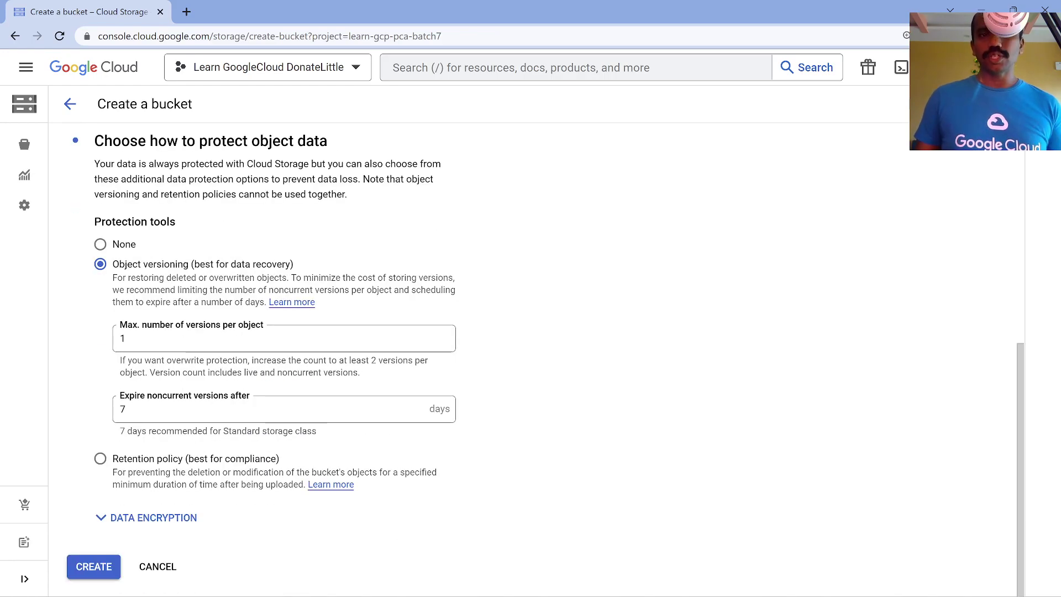
{"action": "left_click", "coordinate": [100, 459]}
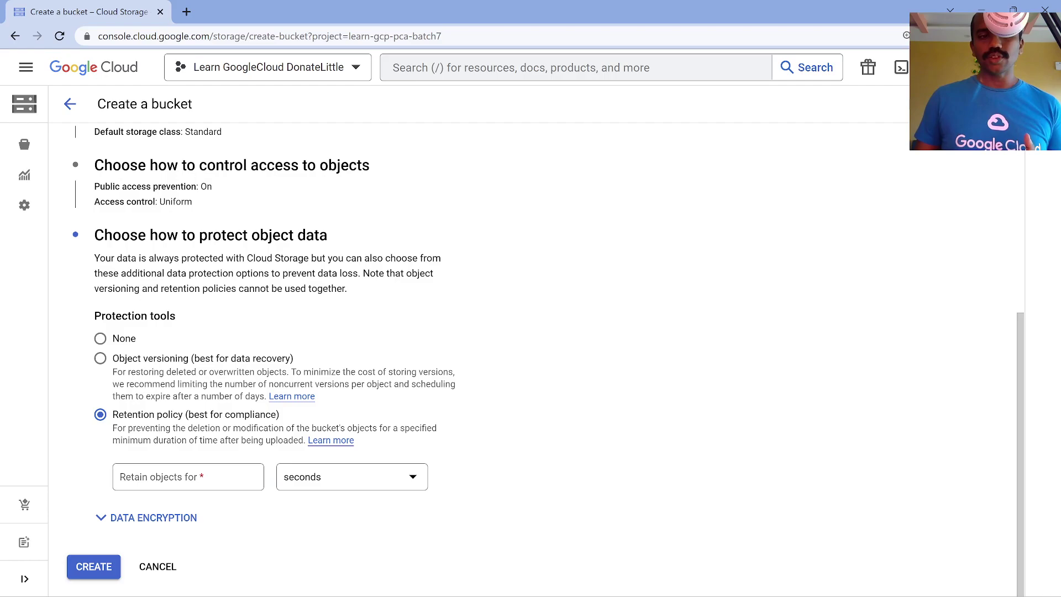
Set the protection tools to None and create the bucket.
{"action": "left_click", "coordinate": [100, 338]}
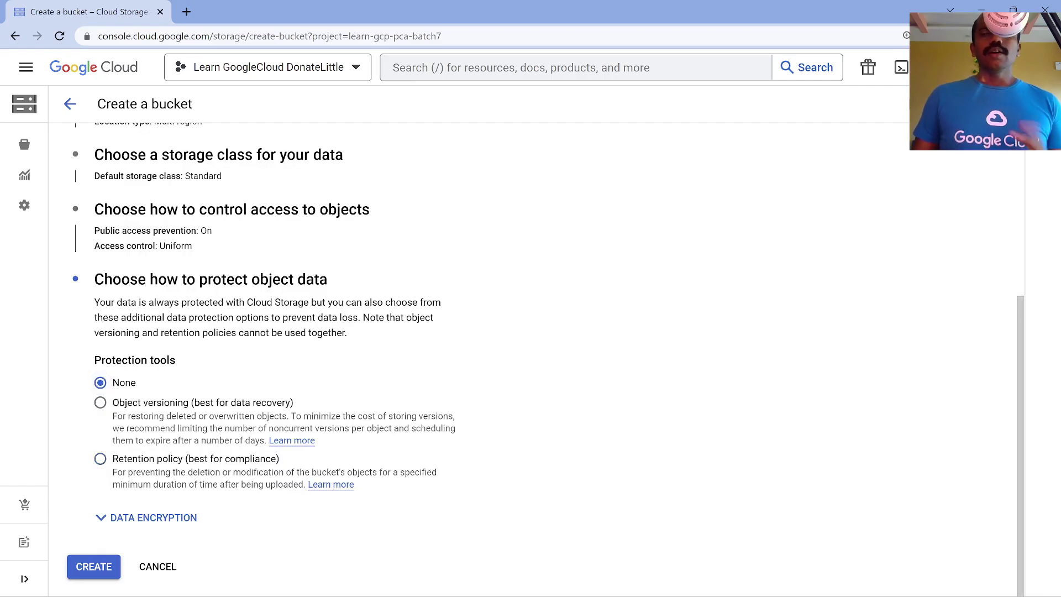
{"action": "left_click", "coordinate": [94, 567]}
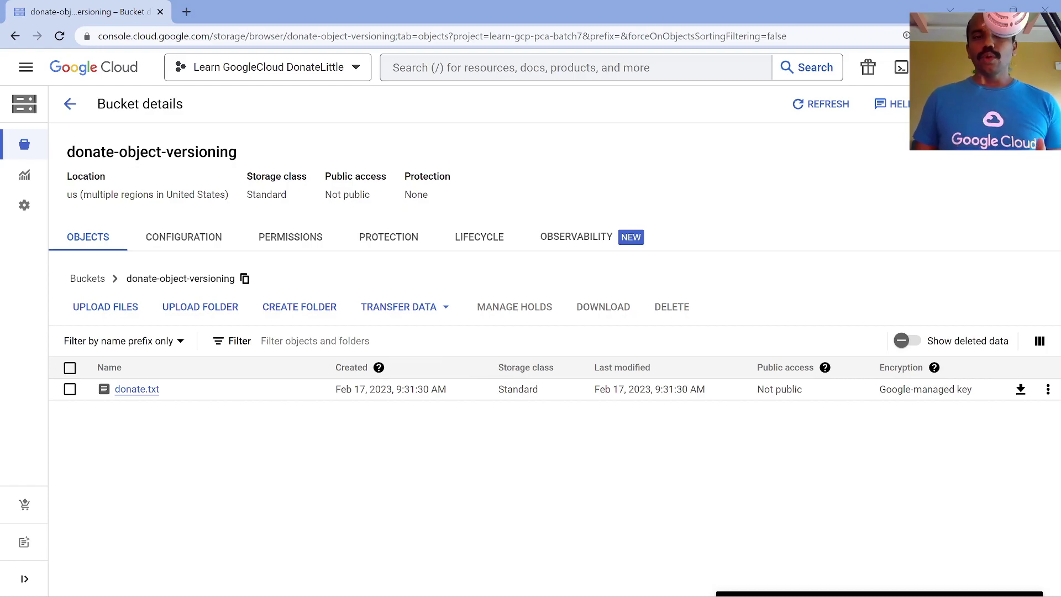
Examine the donate-object-versioning bucket's configuration and its protection settings.
{"action": "left_click", "coordinate": [183, 237]}
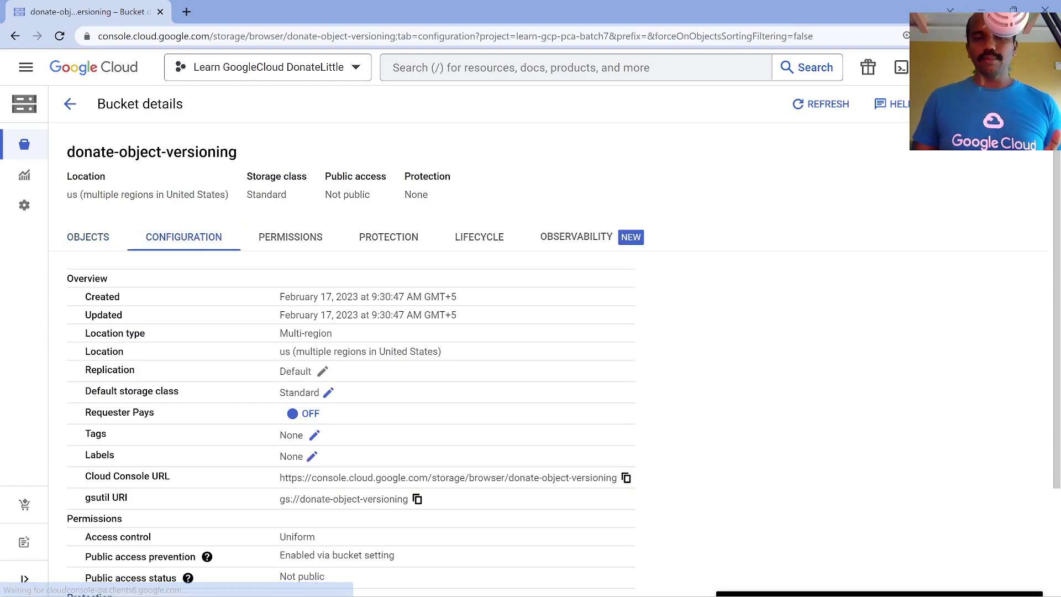
{"action": "scroll", "coordinate": [354, 332], "scroll_direction": "down", "scroll_amount": 3}
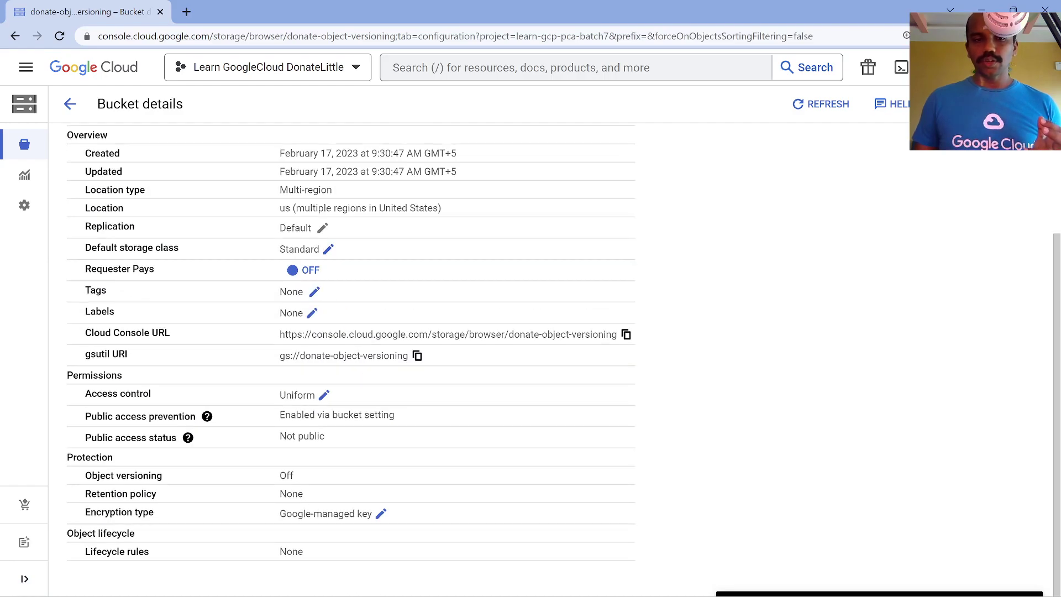
{"action": "scroll", "coordinate": [354, 331], "scroll_direction": "up", "scroll_amount": 3}
{"action": "left_click", "coordinate": [389, 237]}
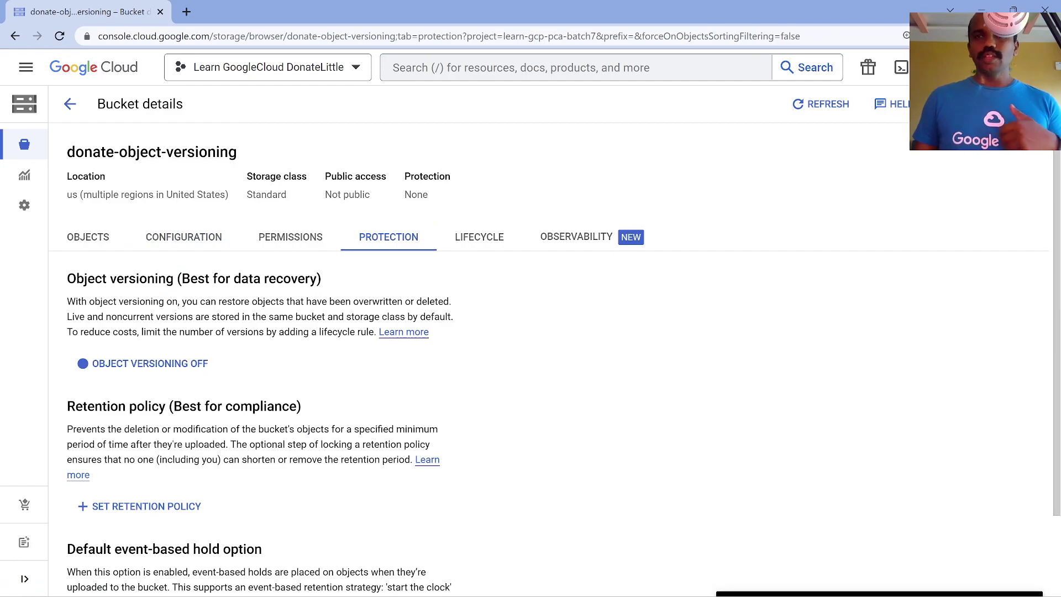
Delete the donate.txt object from the donate-object-versioning bucket.
{"action": "left_click", "coordinate": [88, 237]}
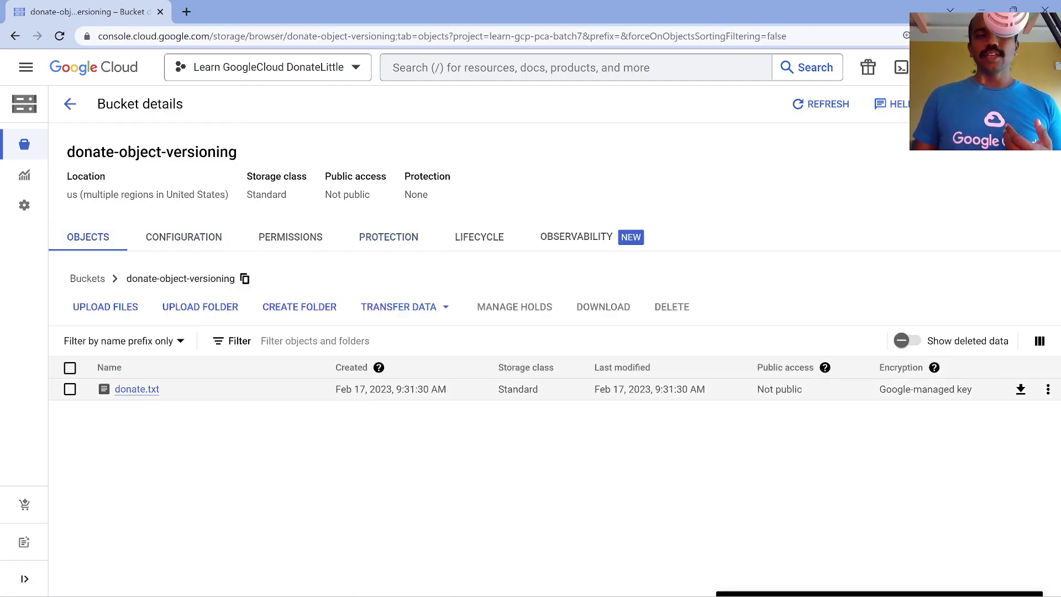
{"action": "left_click", "coordinate": [70, 389]}
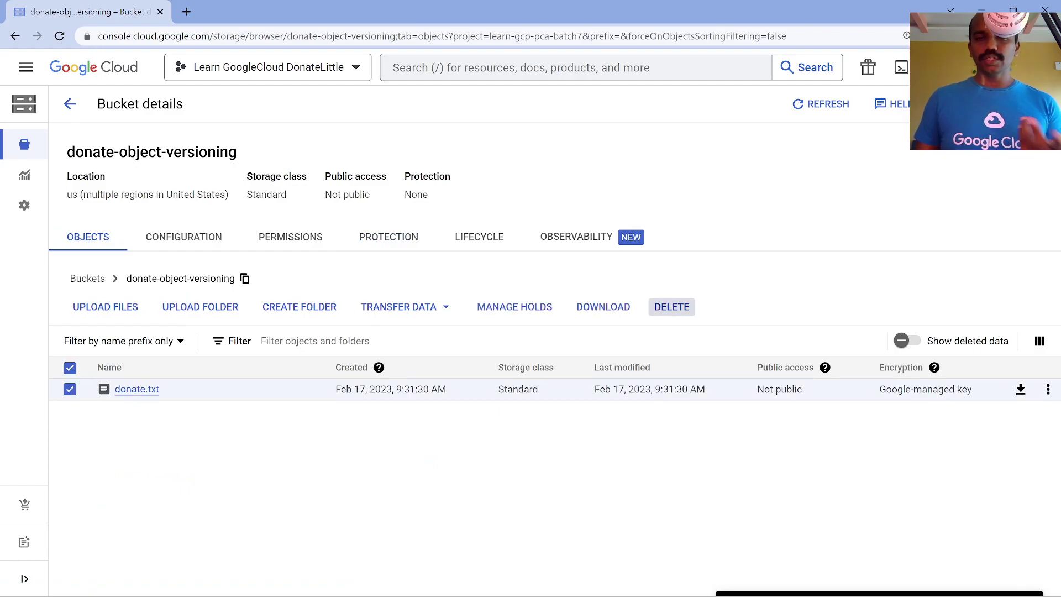
{"action": "left_click", "coordinate": [672, 306]}
{"action": "left_click", "coordinate": [757, 404]}
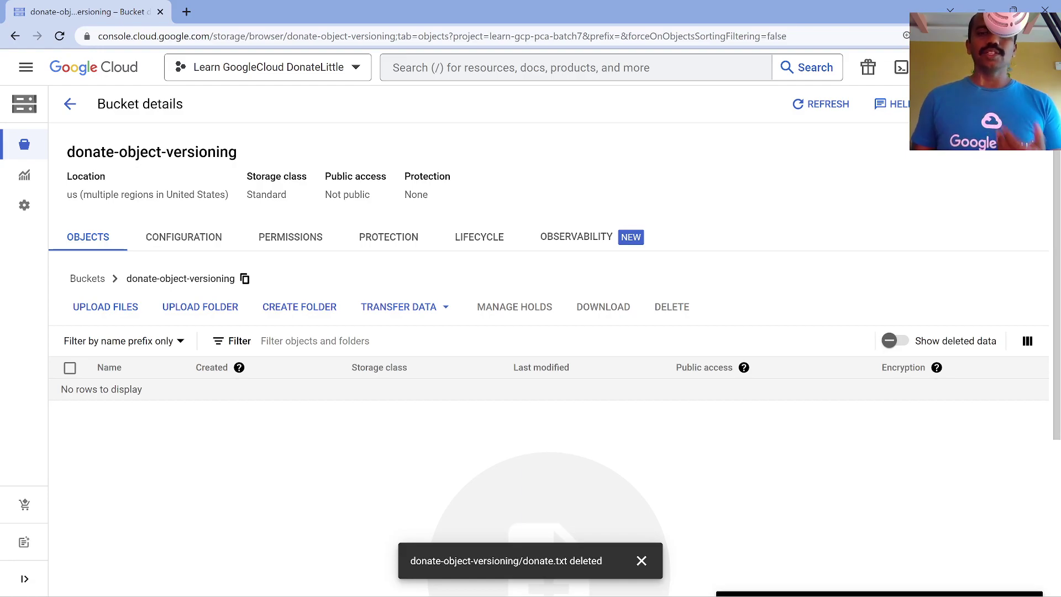
Turn on object versioning for the bucket with the recommended lifecycle rules, and return to its object list.
{"action": "left_click", "coordinate": [388, 236]}
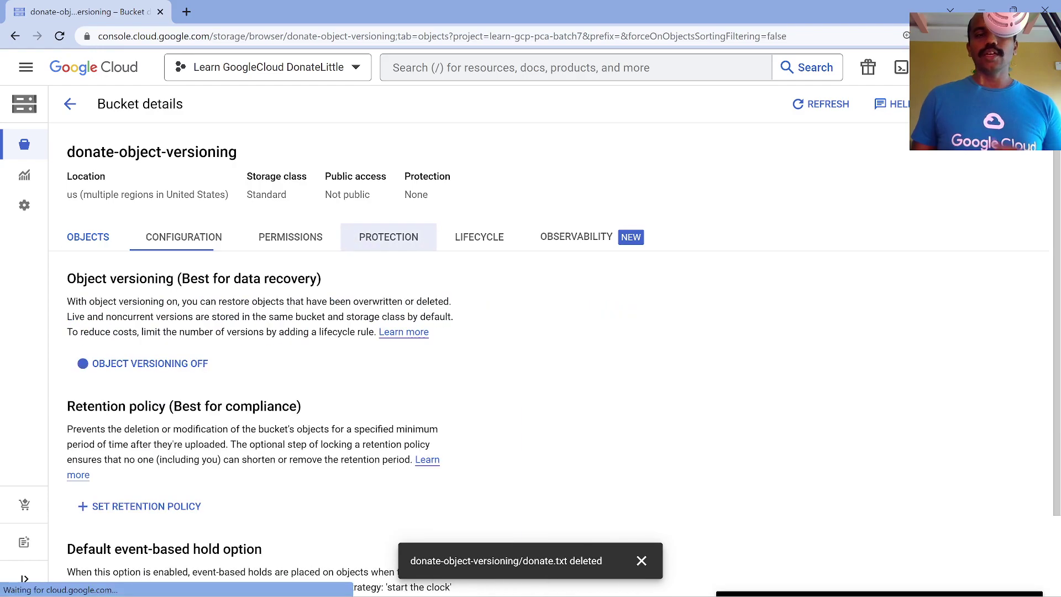
{"action": "left_click", "coordinate": [142, 363]}
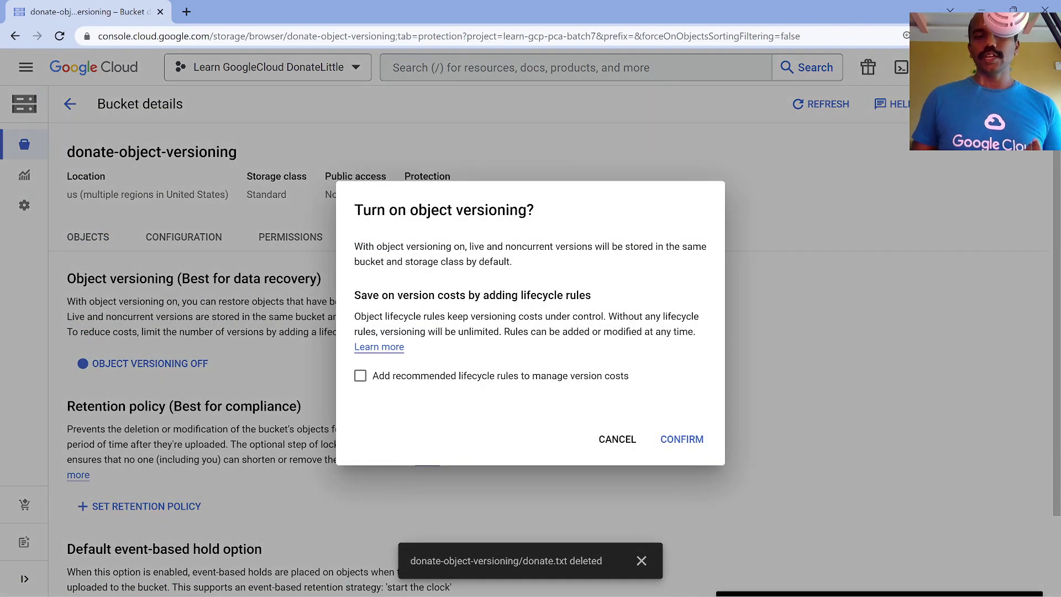
{"action": "left_click", "coordinate": [360, 375]}
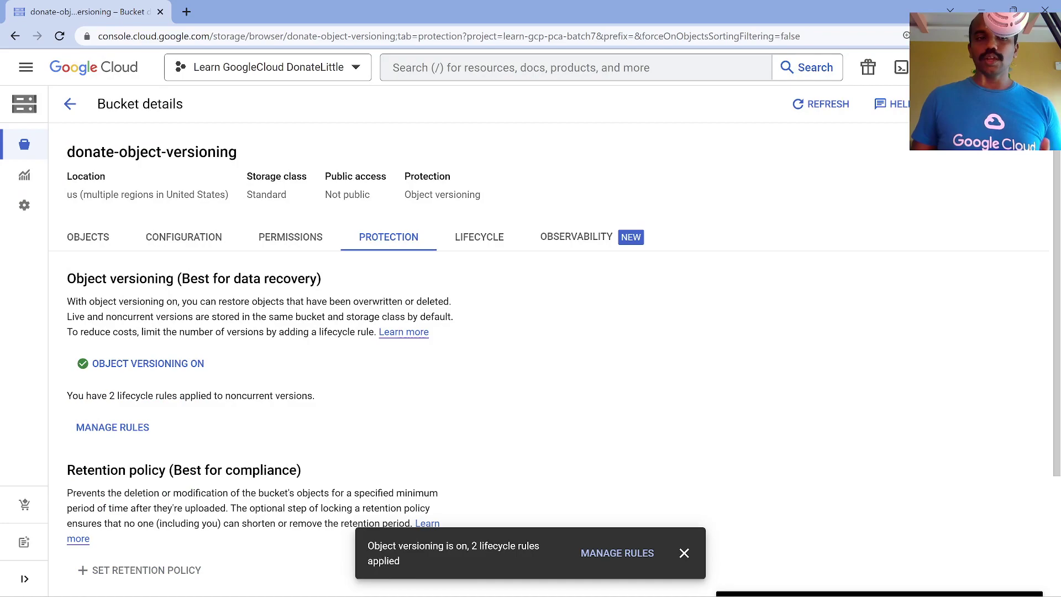
{"action": "left_click", "coordinate": [87, 237]}
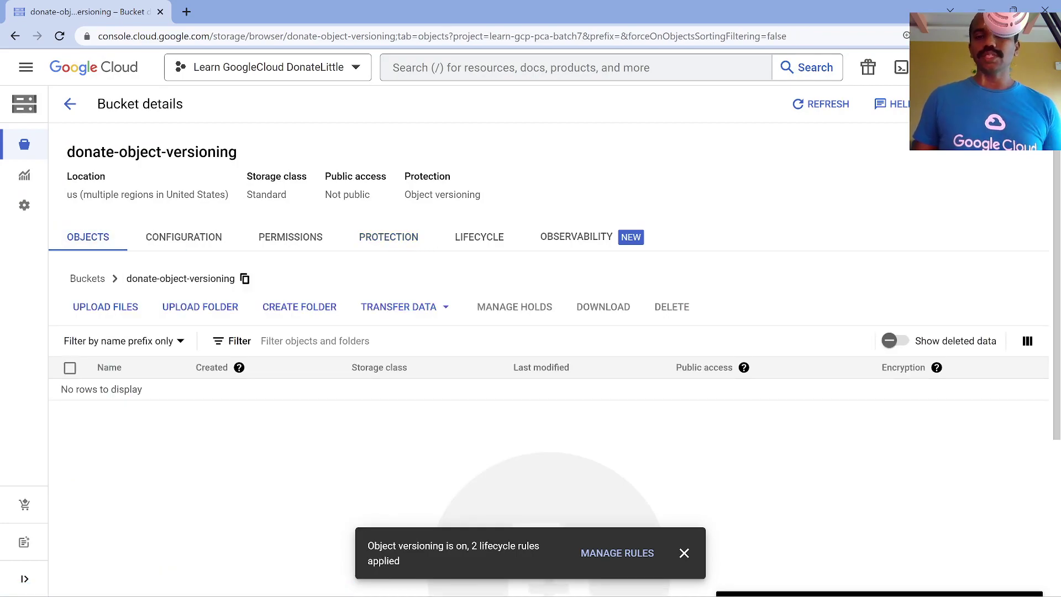
{"action": "left_click", "coordinate": [684, 552]}
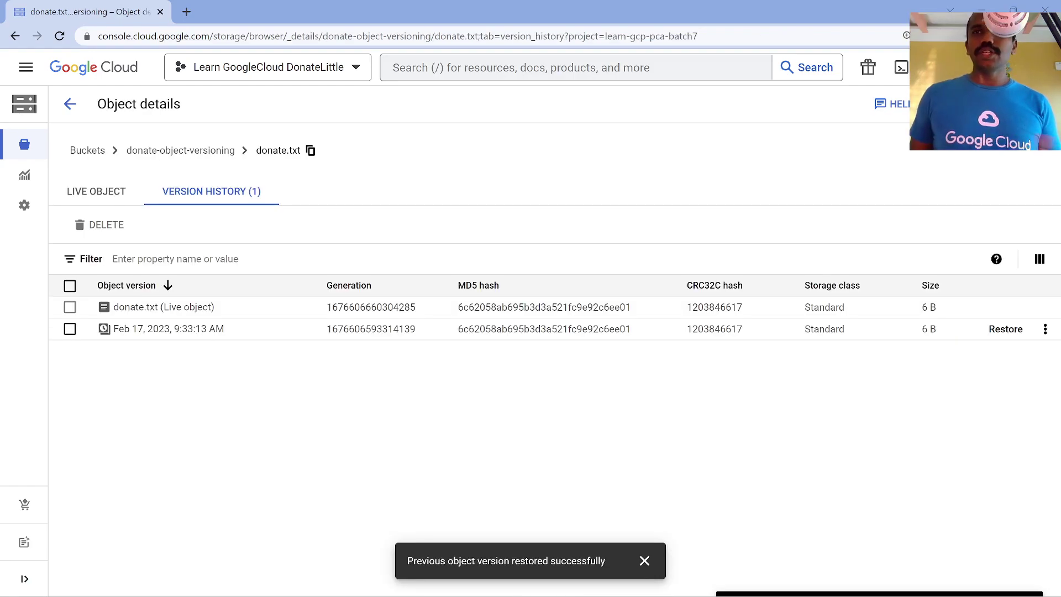
Review the live object details and the version history of donate.txt.
{"action": "left_click", "coordinate": [96, 191]}
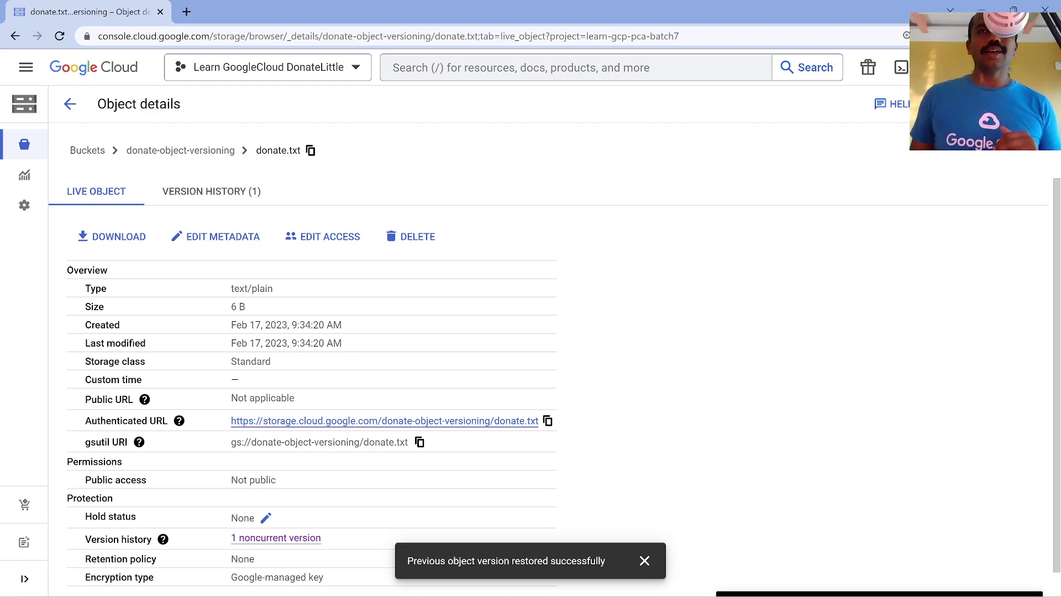
{"action": "left_click", "coordinate": [216, 191]}
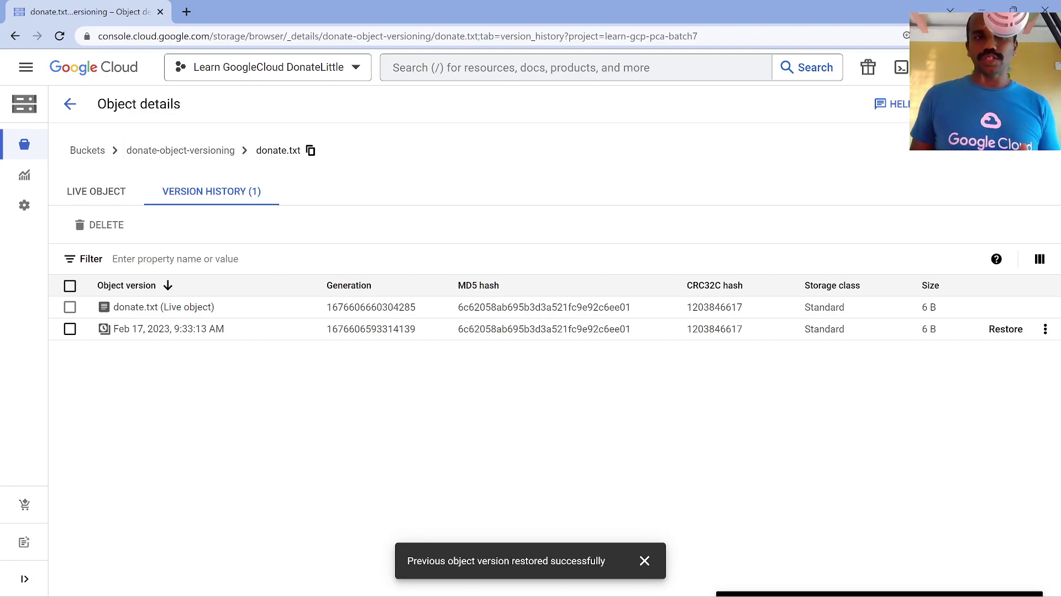
Permanently delete the donate-object-versioning bucket from the project's bucket list, entering DELETE as the confirmation text.
{"action": "left_click", "coordinate": [33, 144]}
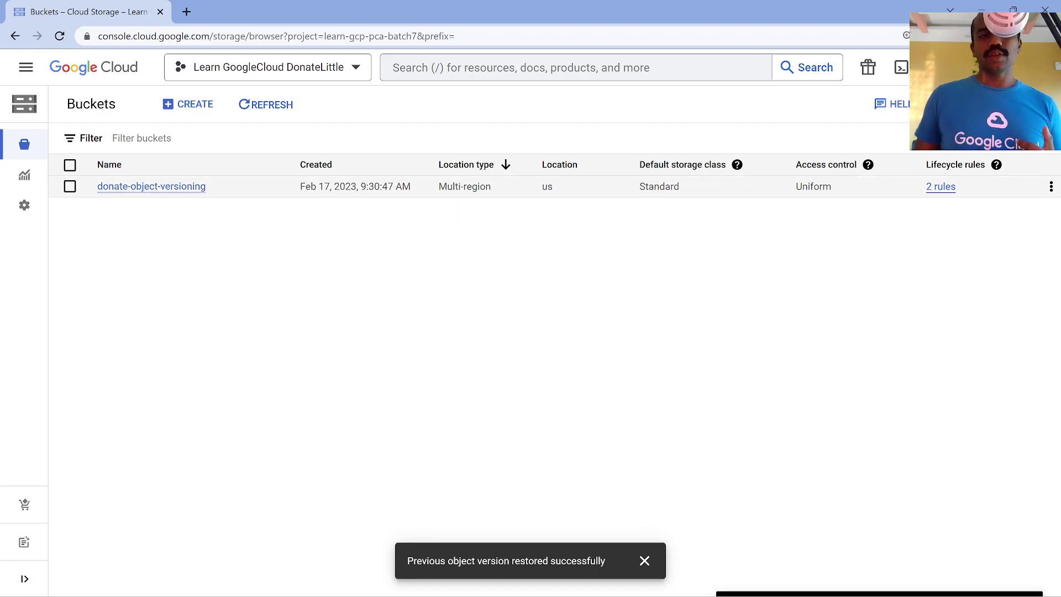
{"action": "left_click", "coordinate": [70, 187]}
{"action": "left_click", "coordinate": [267, 104]}
{"action": "left_click", "coordinate": [255, 104]}
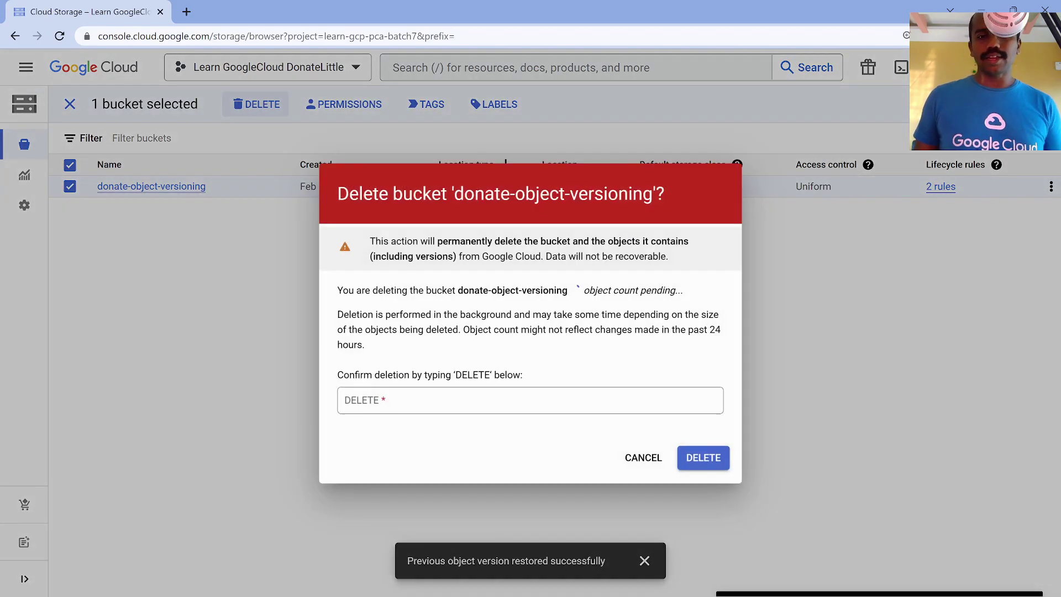
{"action": "double_click", "coordinate": [472, 367]}
{"action": "key", "text": "ctrl+c"}
{"action": "left_click", "coordinate": [472, 393]}
{"action": "key", "text": "ctrl+v"}
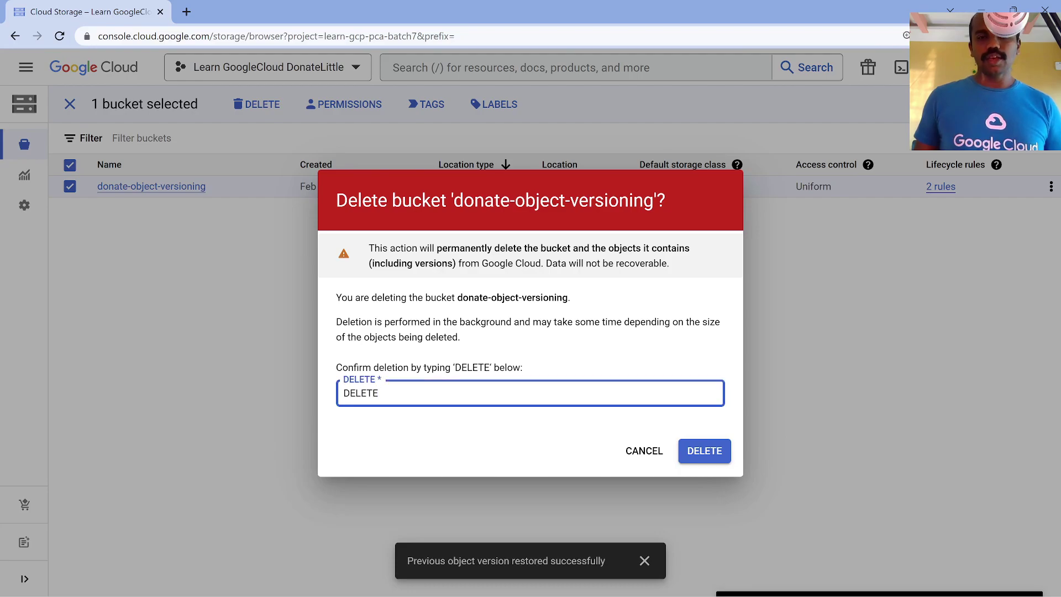
{"action": "left_click", "coordinate": [705, 450]}
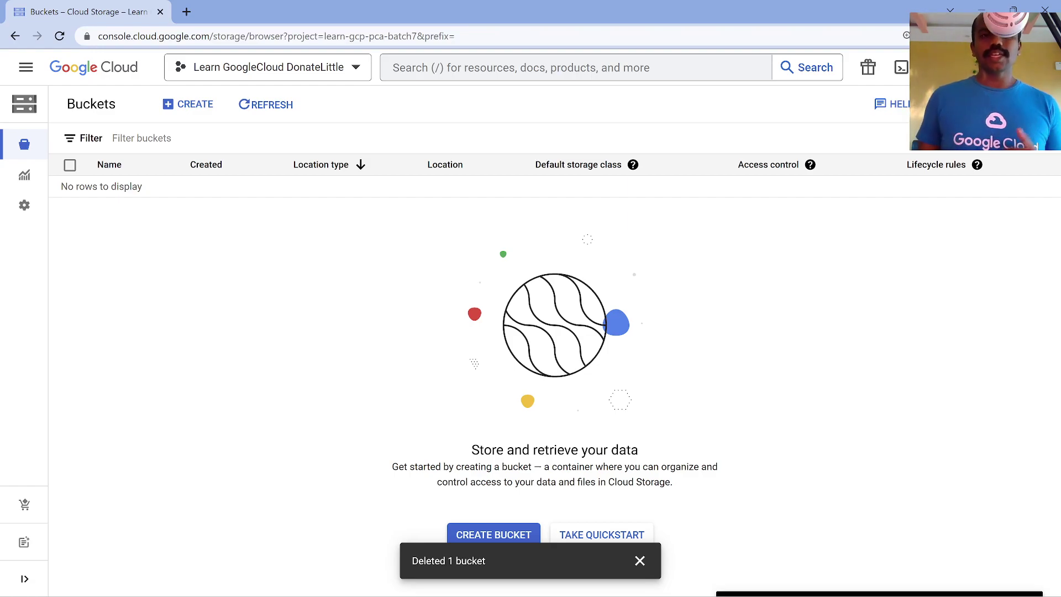
Start a new storage bucket and enter a bucket name beginning with "donate-retent".
{"action": "left_click", "coordinate": [187, 104]}
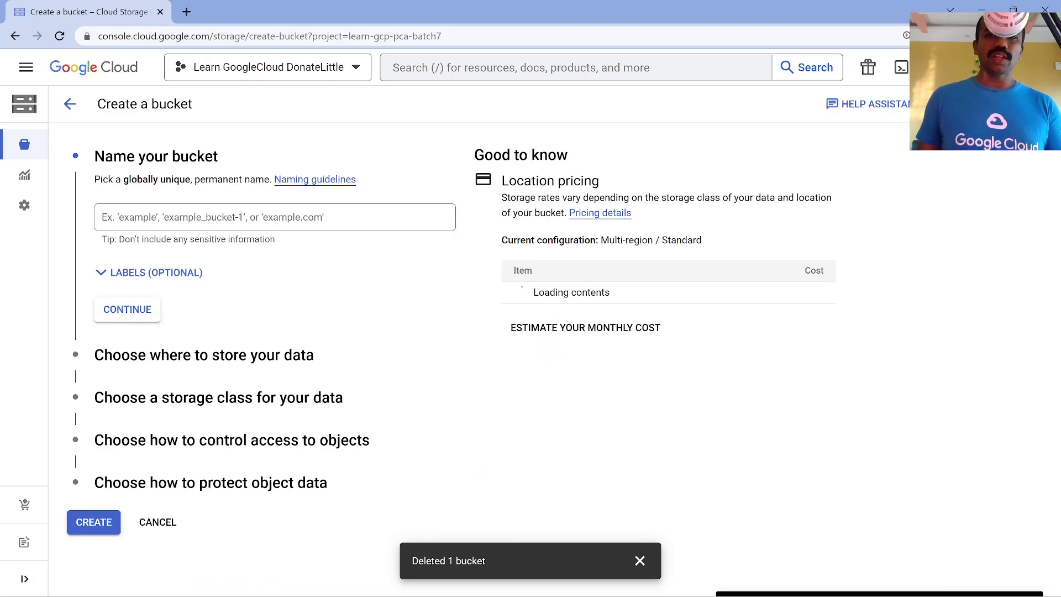
{"action": "type", "text": "d"}
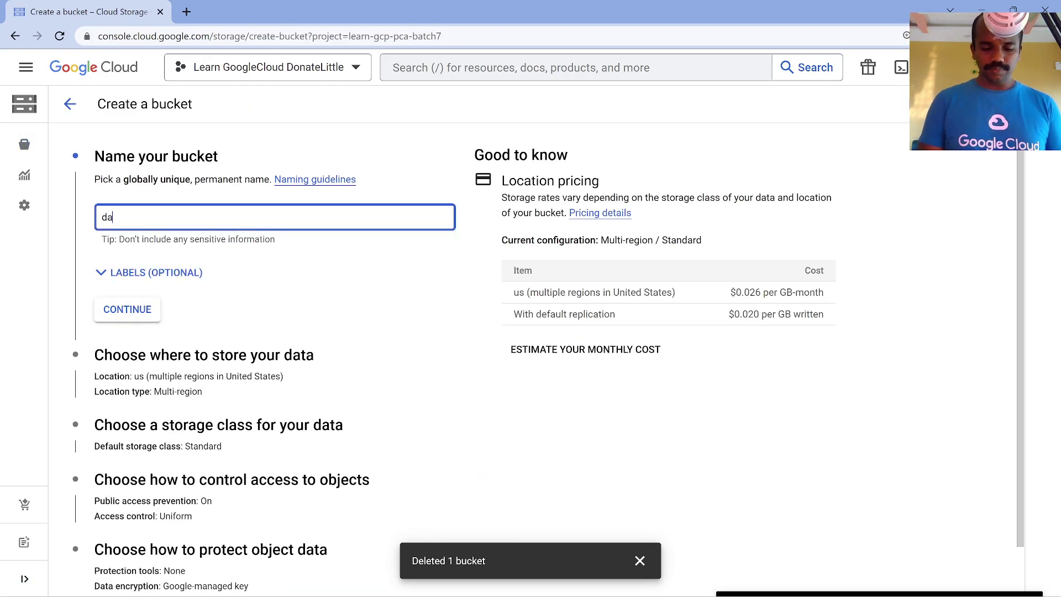
{"action": "type", "text": "onate-ret"}
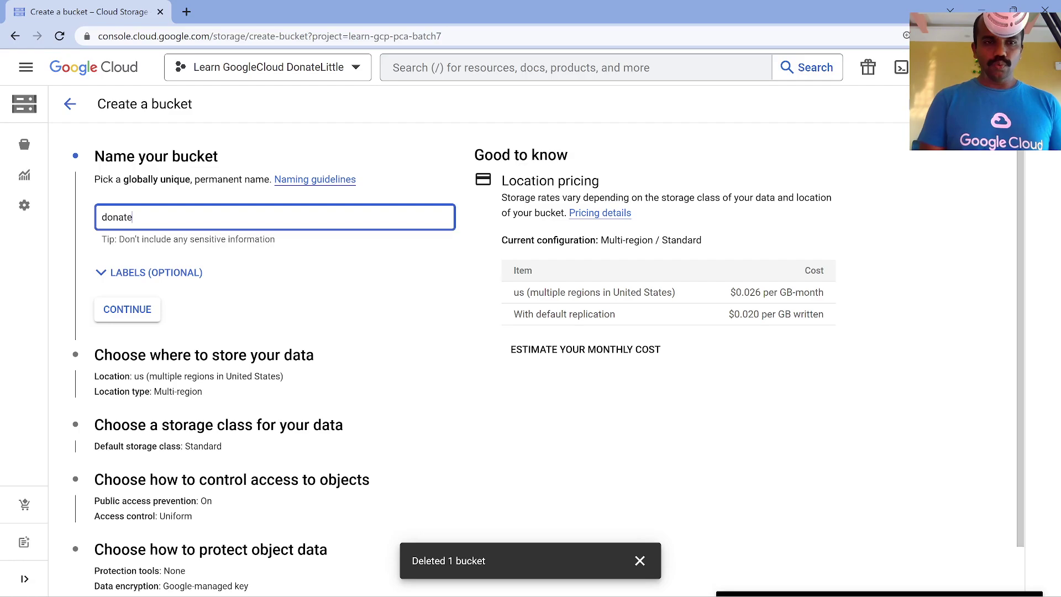
{"action": "type", "text": "ent"}
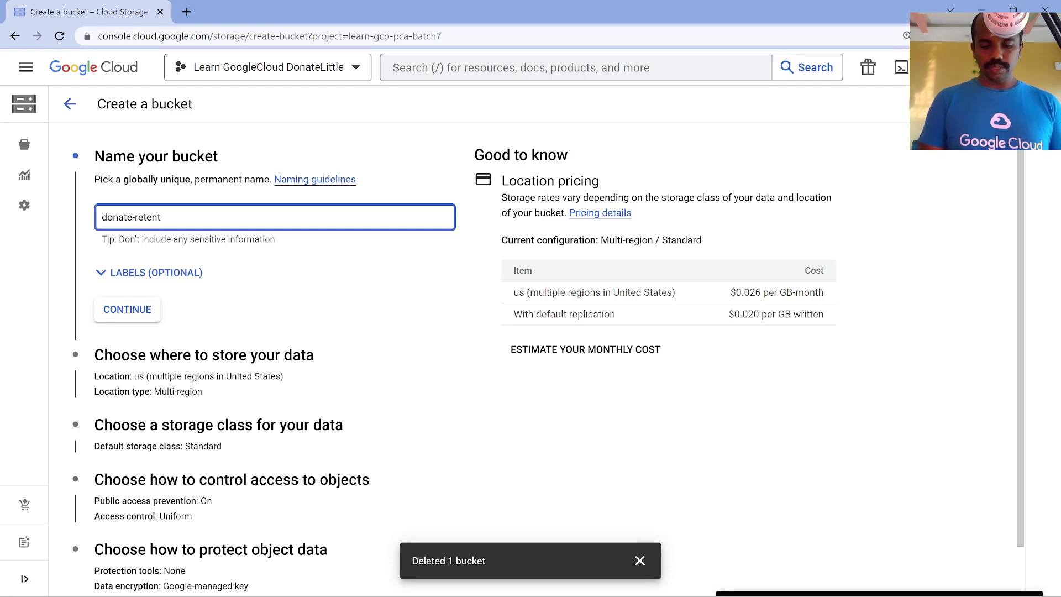
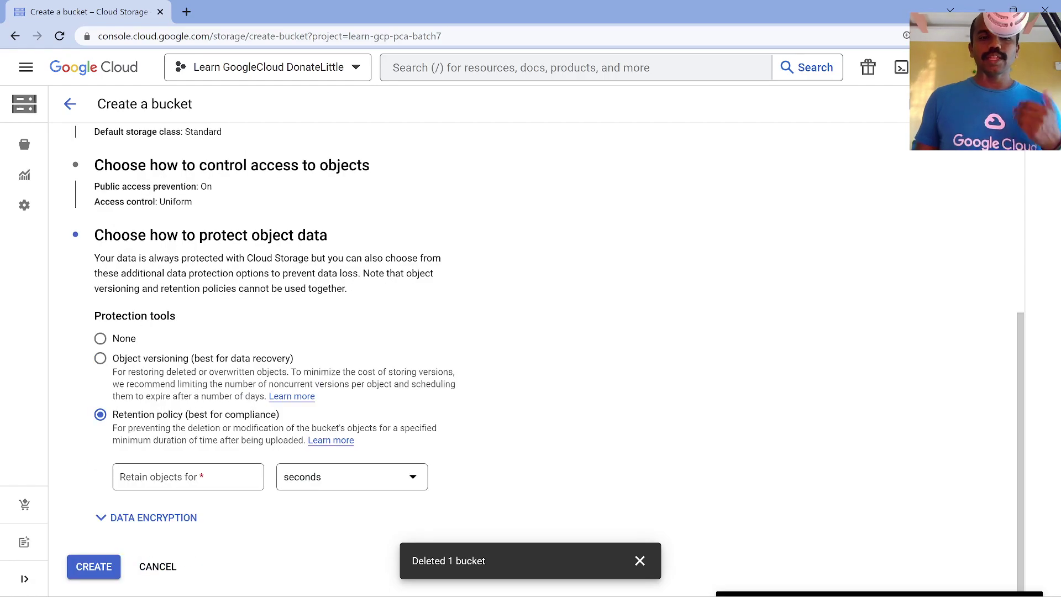
Try to set the new bucket's retention policy to retain objects for 101 years.
{"action": "left_click", "coordinate": [188, 477]}
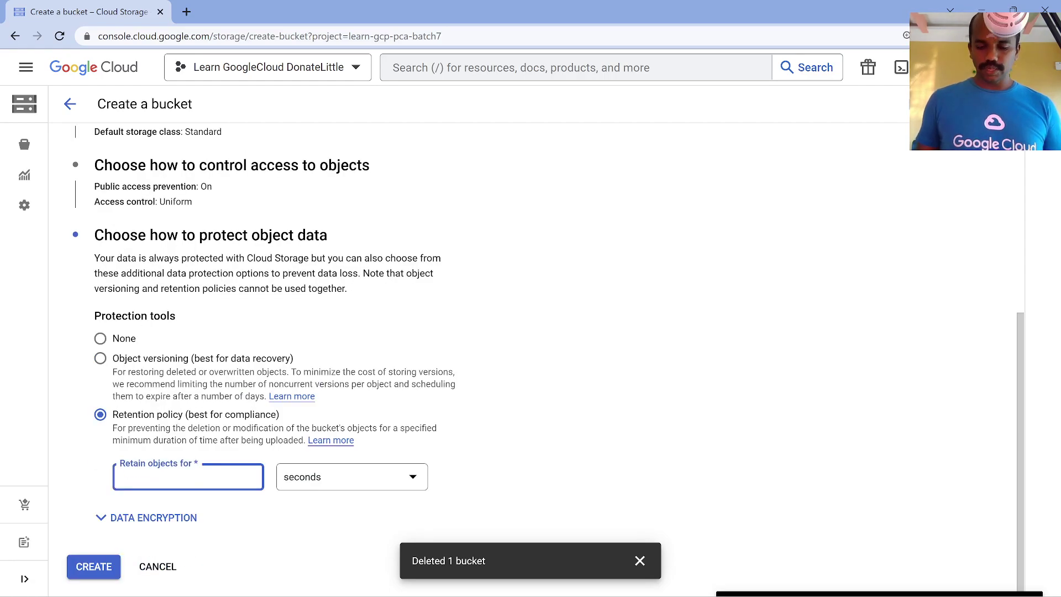
{"action": "type", "text": "101"}
{"action": "key", "text": "Tab"}
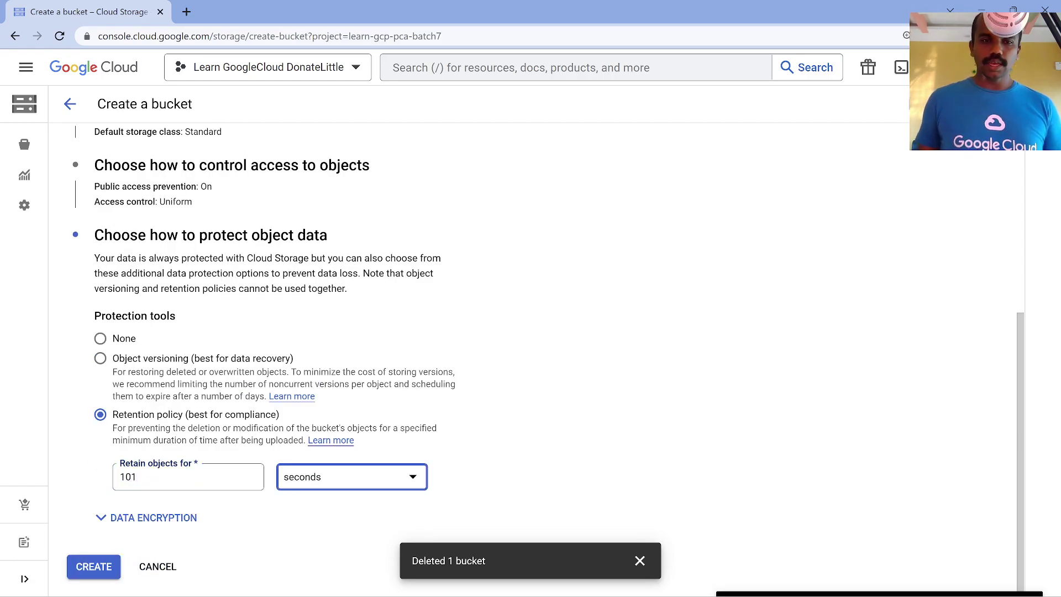
{"action": "key", "text": "space"}
{"action": "key", "text": "Down"}
{"action": "key", "text": "Down"}
{"action": "key", "text": "Down"}
{"action": "key", "text": "Return"}
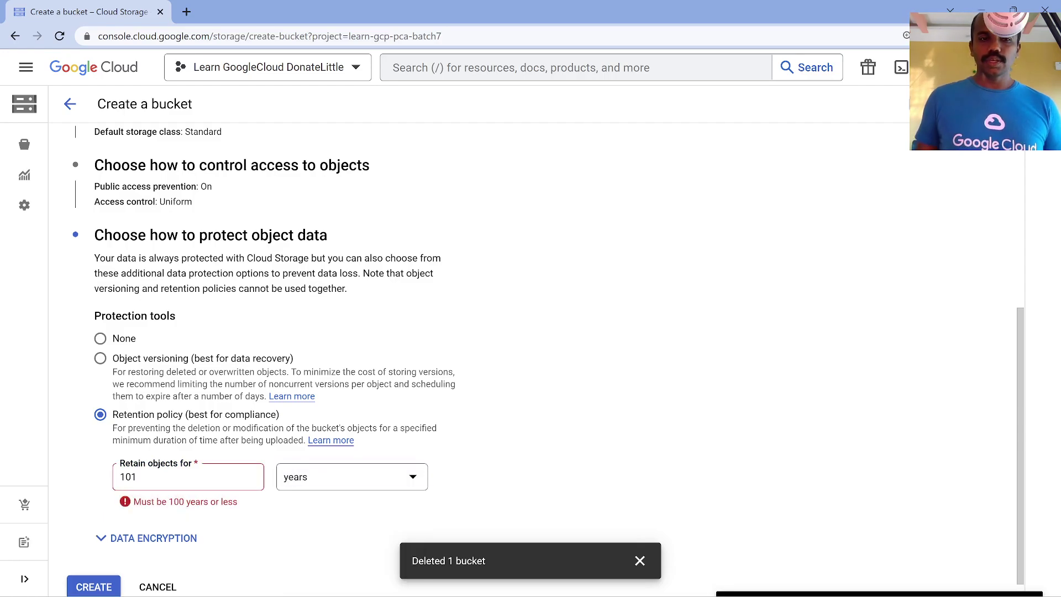
Set the retention period to 60 seconds and create the bucket.
{"action": "left_click", "coordinate": [141, 477]}
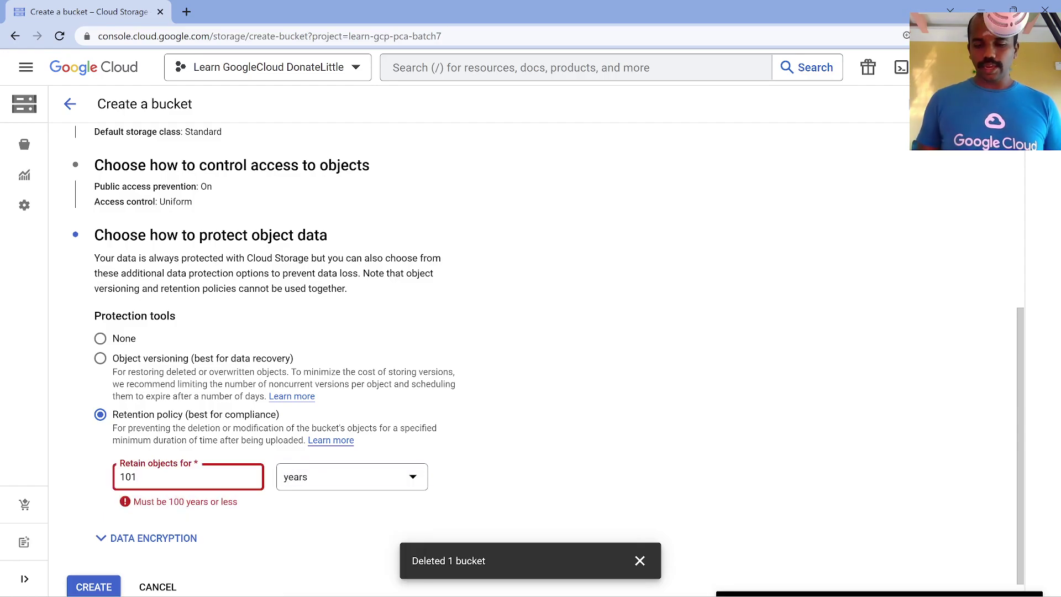
{"action": "key", "text": "ctrl+a"}
{"action": "key", "text": "BackSpace"}
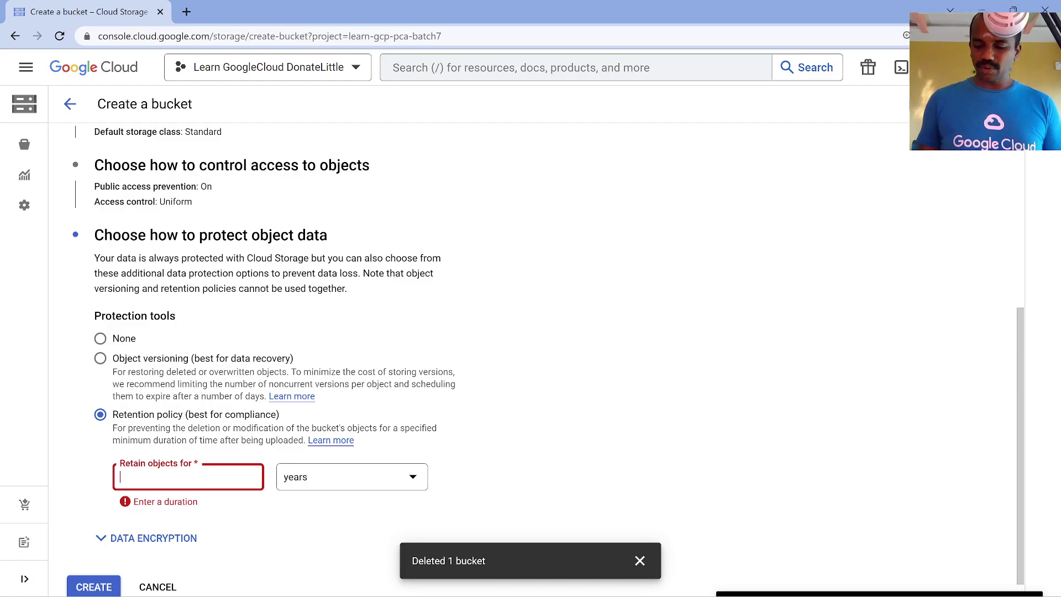
{"action": "type", "text": "60"}
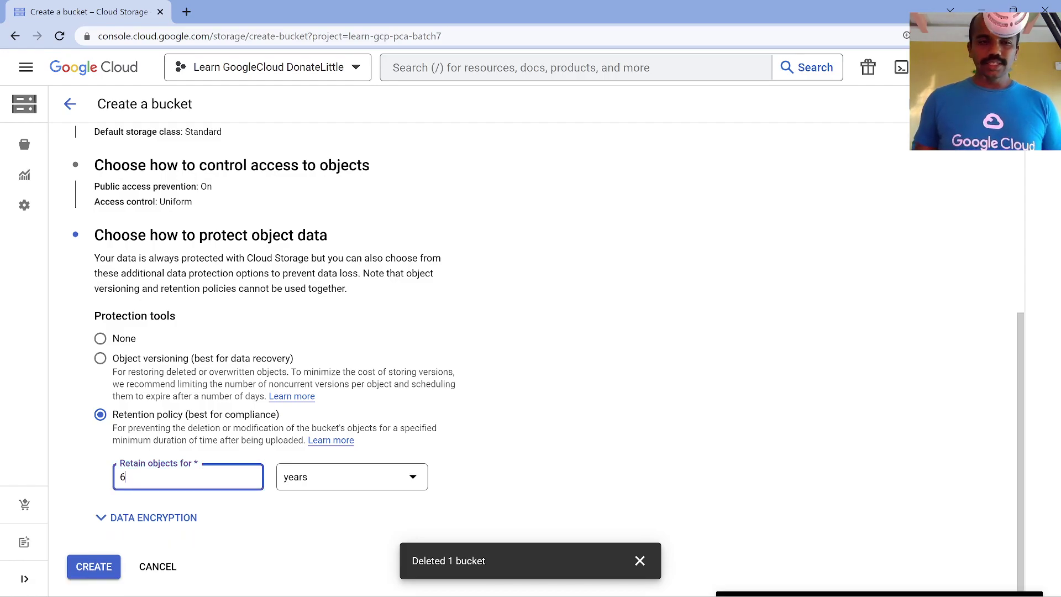
{"action": "key", "text": "Tab"}
{"action": "key", "text": "space"}
{"action": "key", "text": "Up"}
{"action": "key", "text": "Up"}
{"action": "key", "text": "Up"}
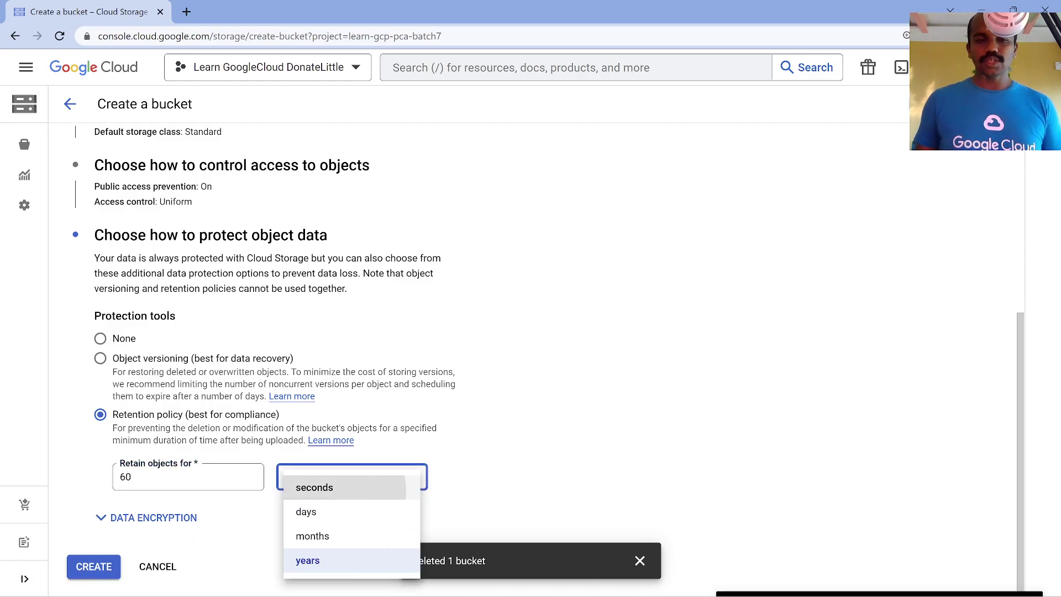
{"action": "key", "text": "Return"}
{"action": "left_click", "coordinate": [165, 477]}
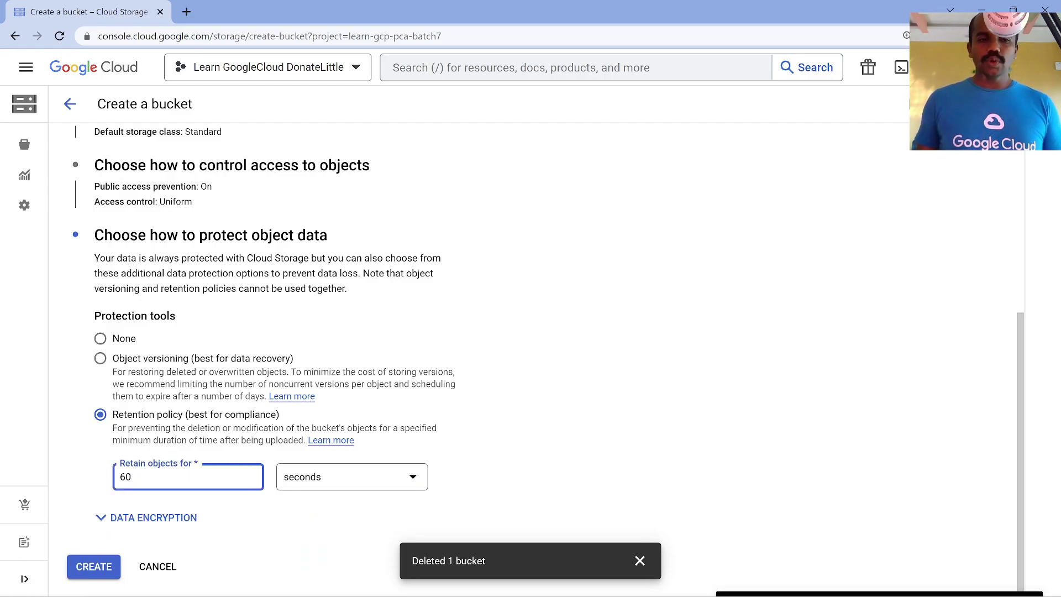
{"action": "left_click", "coordinate": [94, 566]}
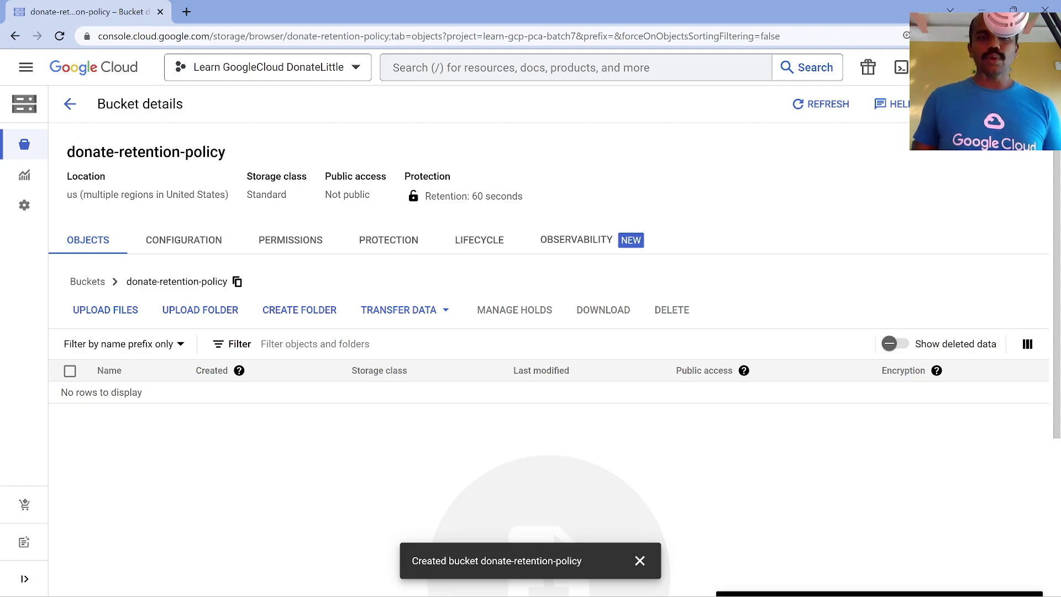
Review the new bucket's retention policy in its protection settings, opening the retention period for editing and cancelling.
{"action": "left_click", "coordinate": [389, 239]}
{"action": "scroll", "coordinate": [265, 362], "scroll_direction": "down", "scroll_amount": 4}
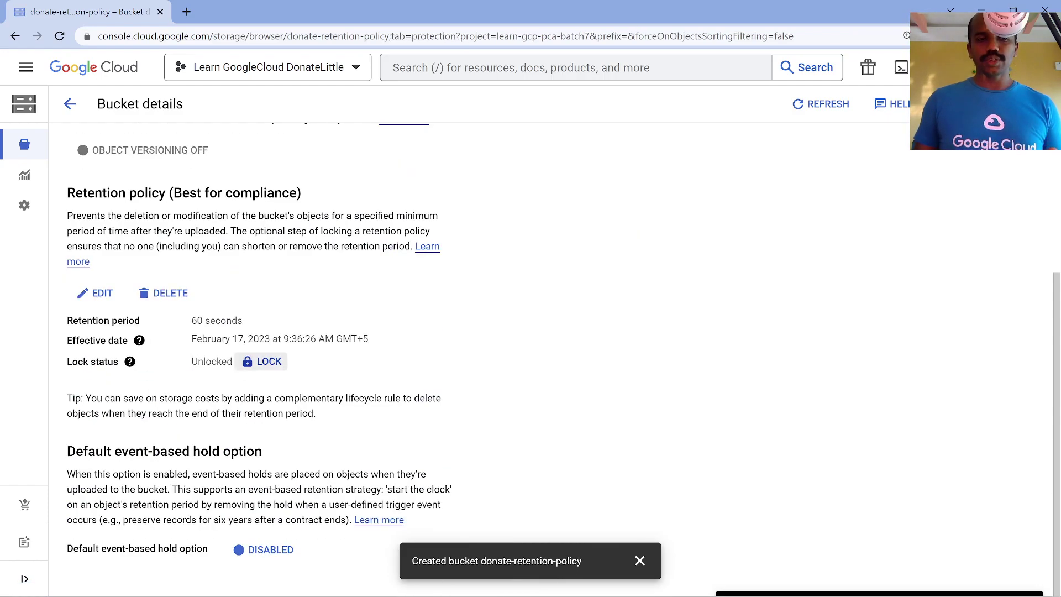
{"action": "left_click", "coordinate": [94, 293]}
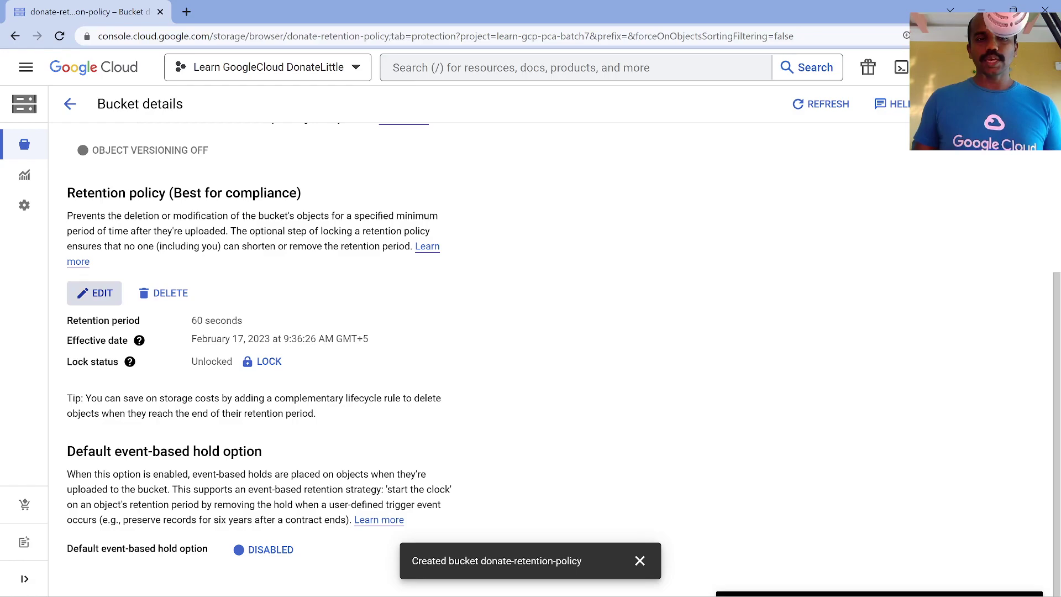
{"action": "left_click", "coordinate": [636, 418]}
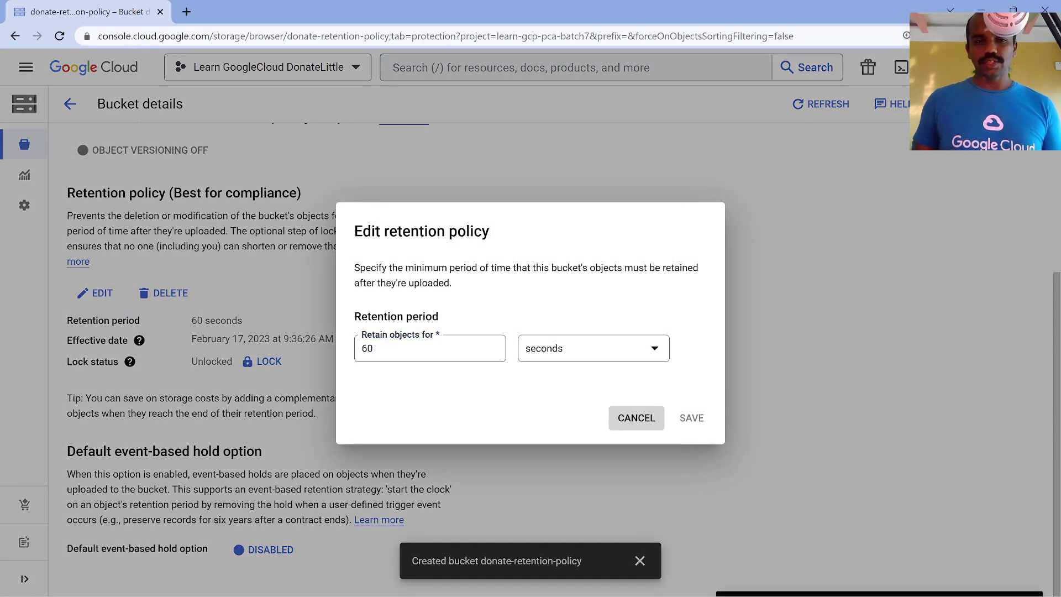
Permanently lock the bucket's retention policy, entering donate-retention-policy as the confirmation name.
{"action": "left_click", "coordinate": [263, 362]}
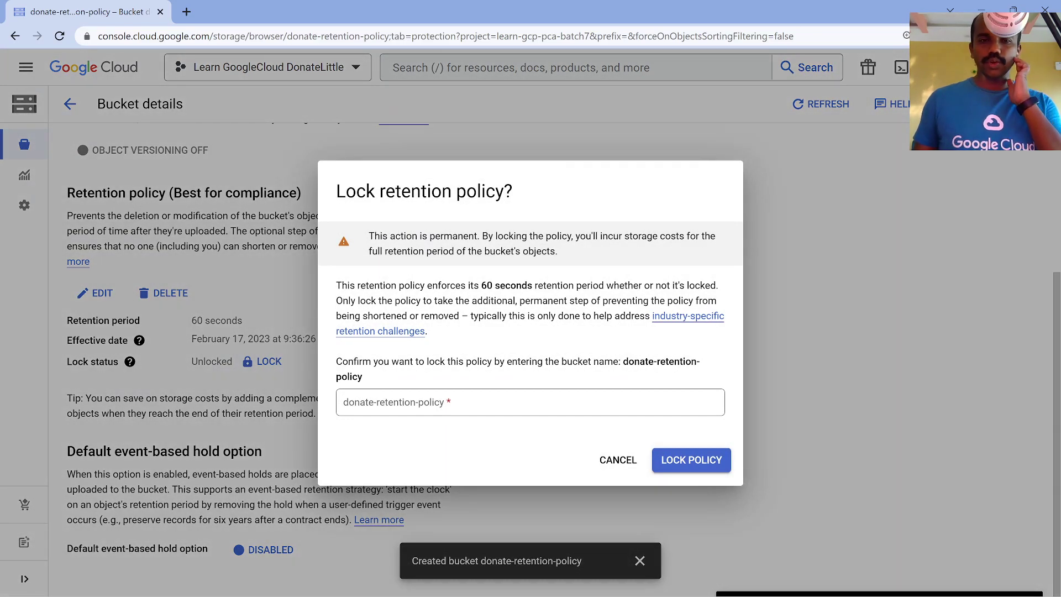
{"action": "left_click_drag", "start_coordinate": [621, 362], "coordinate": [365, 377]}
{"action": "key", "text": "ctrl+c"}
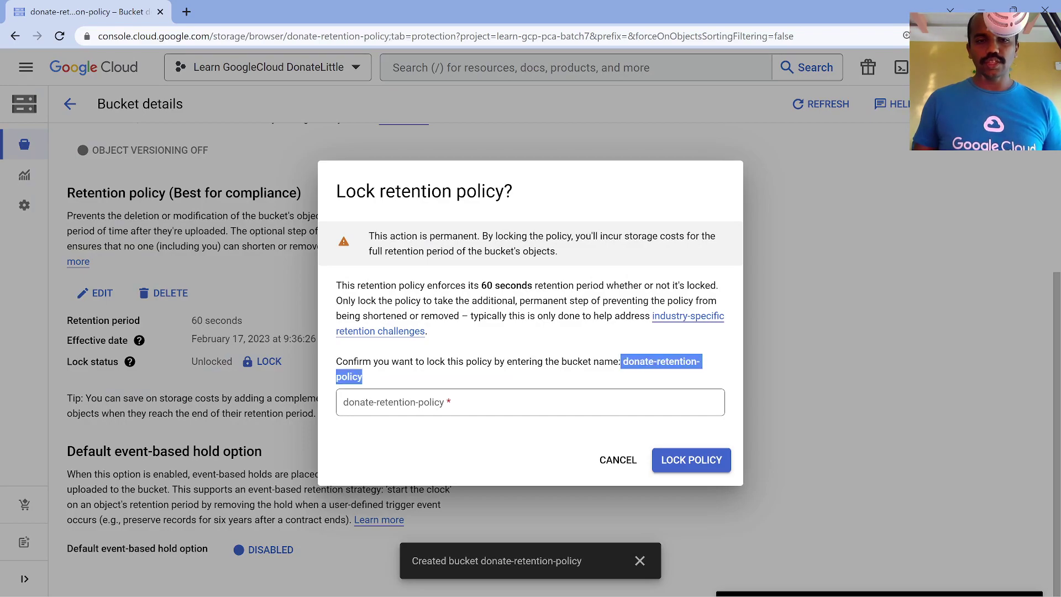
{"action": "left_click", "coordinate": [396, 402]}
{"action": "key", "text": "ctrl+v"}
{"action": "key", "text": "Home"}
{"action": "key", "text": "Delete"}
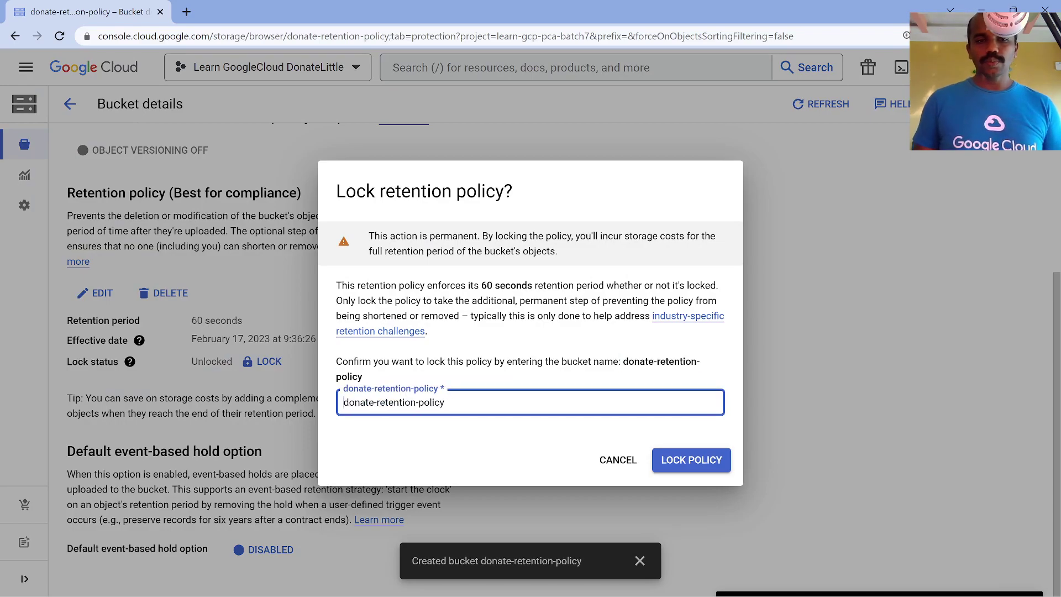
{"action": "left_click", "coordinate": [691, 460]}
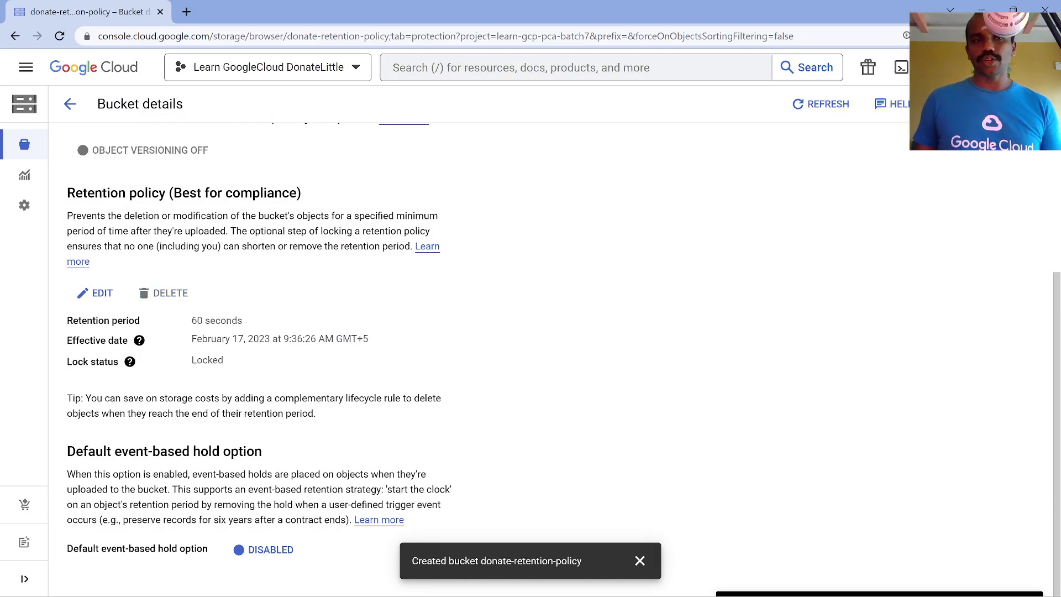
Upload donate.txt to the donate-retention-policy bucket, accepting the retention policy confirmation, and check the object's last modified time.
{"action": "scroll", "coordinate": [551, 359], "scroll_direction": "up", "scroll_amount": 4}
{"action": "left_click", "coordinate": [88, 240]}
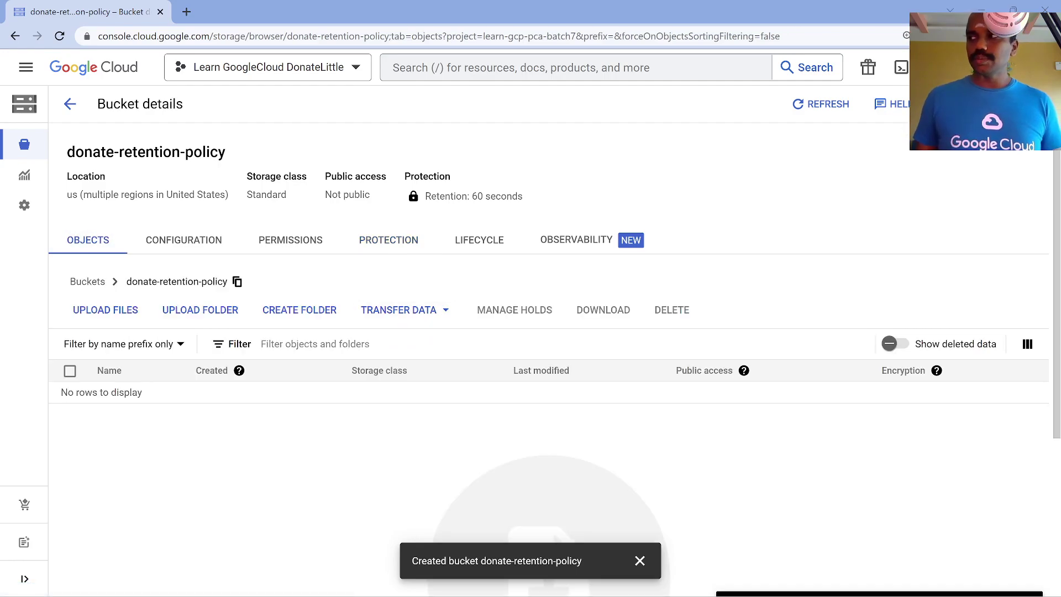
{"action": "left_click", "coordinate": [105, 310]}
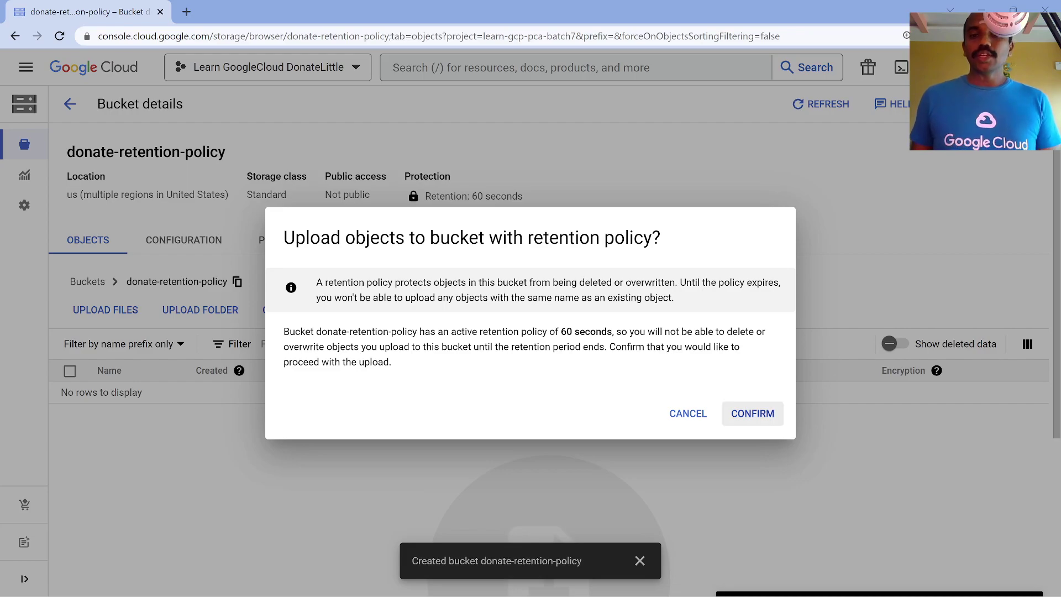
{"action": "left_click", "coordinate": [752, 413]}
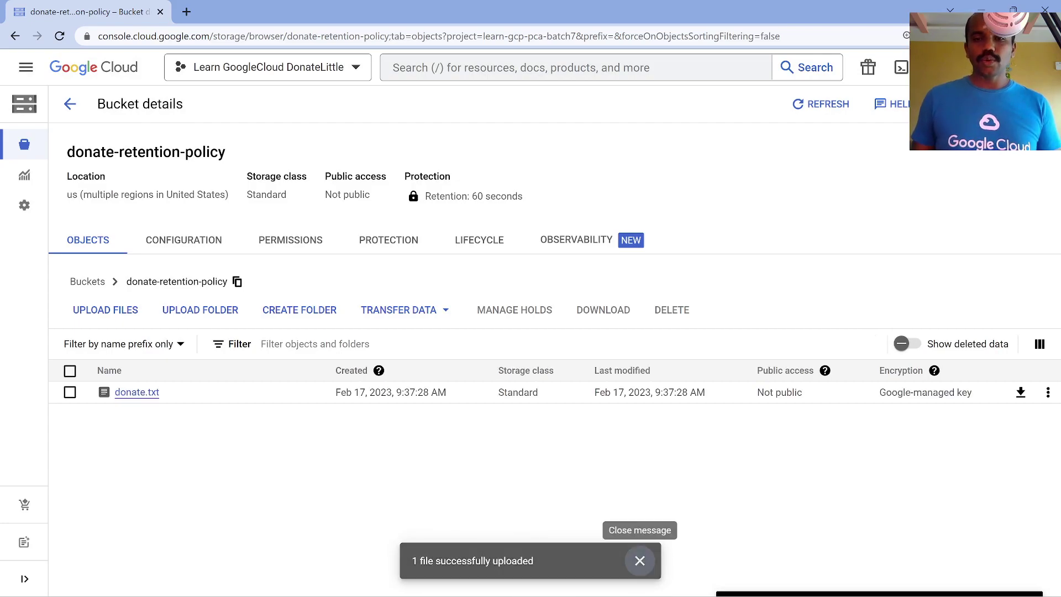
{"action": "left_click", "coordinate": [640, 560]}
{"action": "left_click_drag", "start_coordinate": [651, 391], "coordinate": [674, 392]}
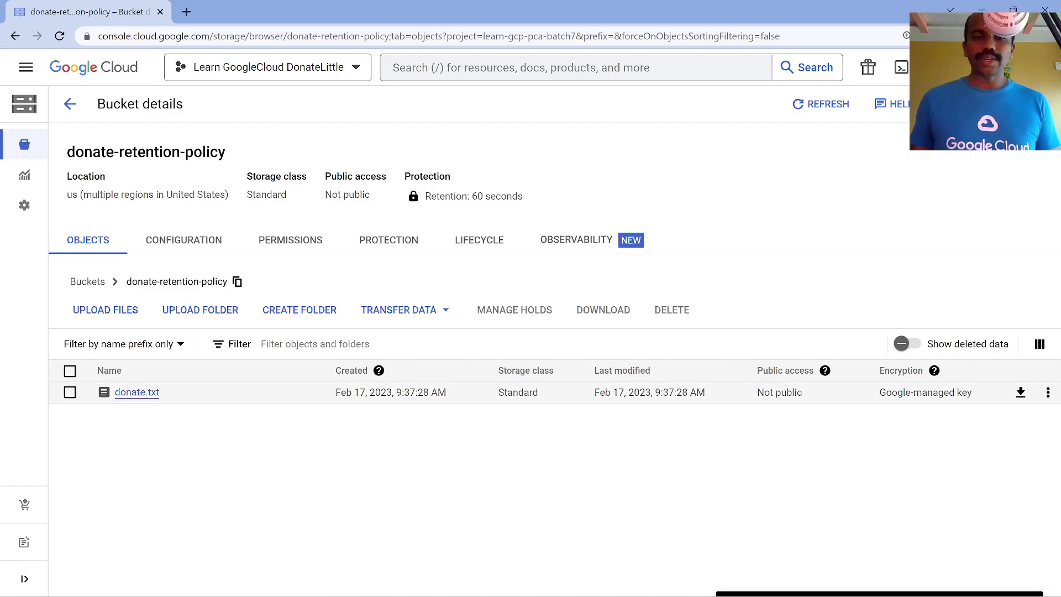
Try to delete donate.txt from the bucket and examine the expanded deletion details.
{"action": "left_click", "coordinate": [69, 392]}
{"action": "left_click", "coordinate": [671, 310]}
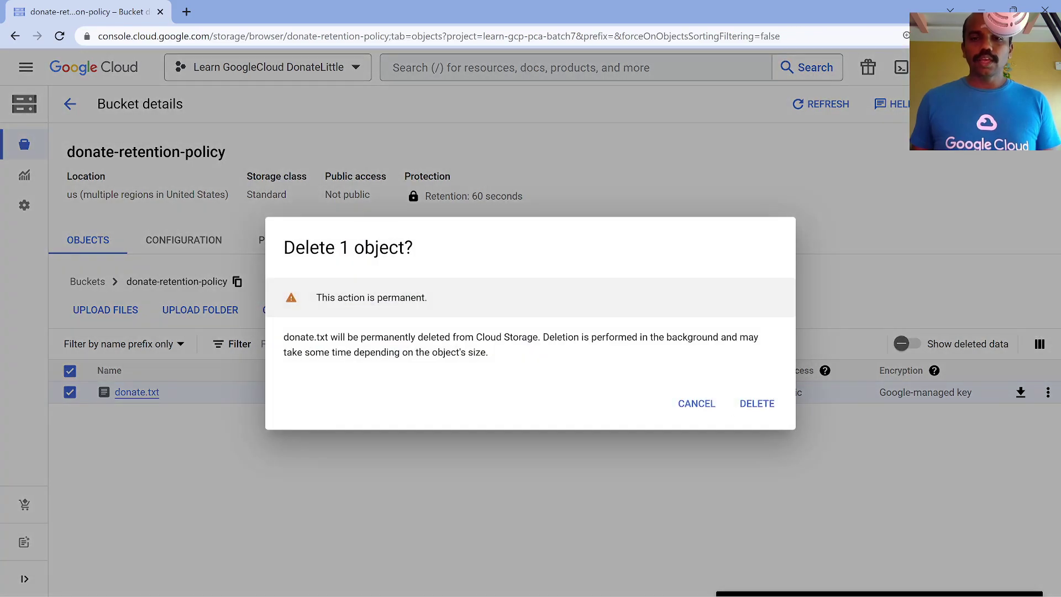
{"action": "left_click", "coordinate": [757, 403]}
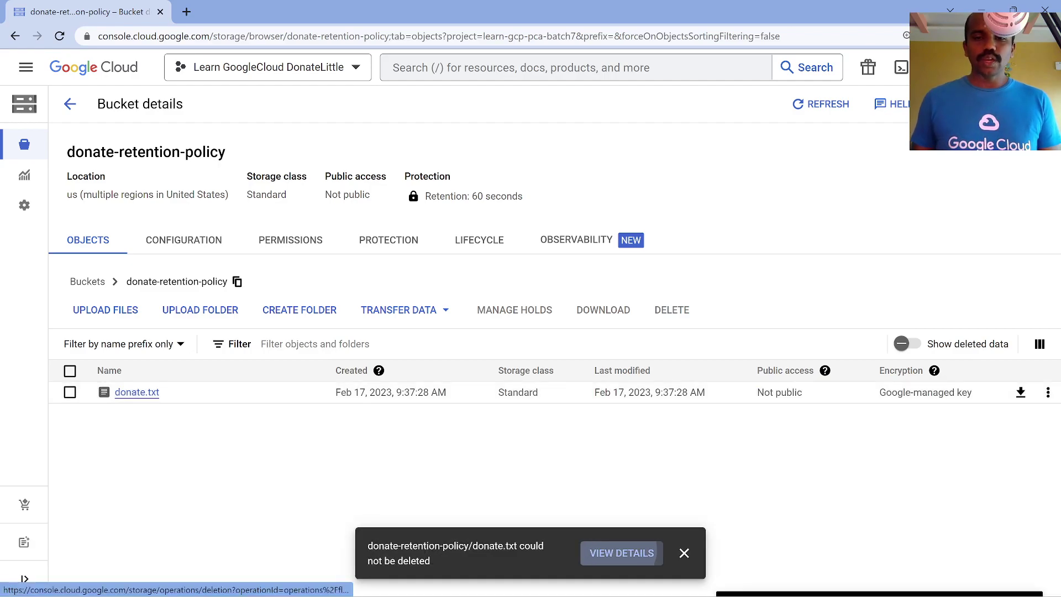
{"action": "left_click", "coordinate": [621, 552]}
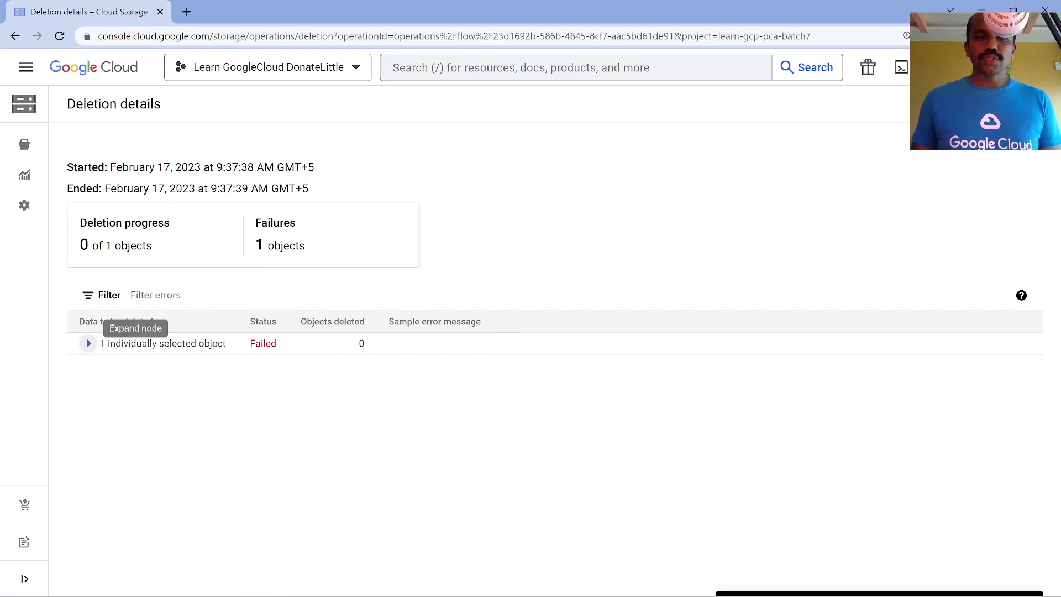
{"action": "left_click", "coordinate": [88, 343]}
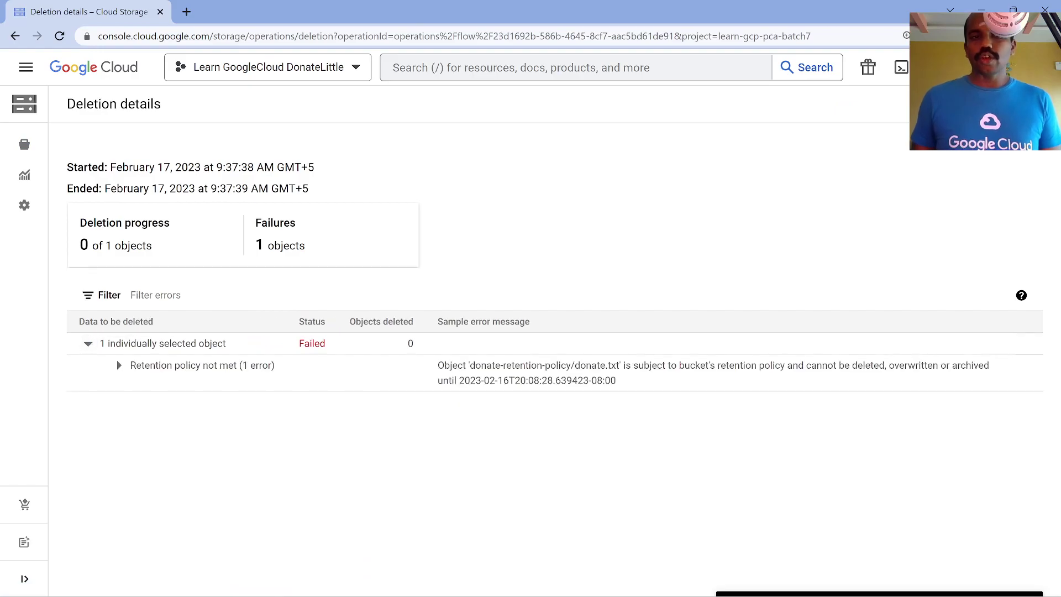
Check the donate-retention-policy bucket's object list and return to the project's bucket list.
{"action": "left_click", "coordinate": [24, 144]}
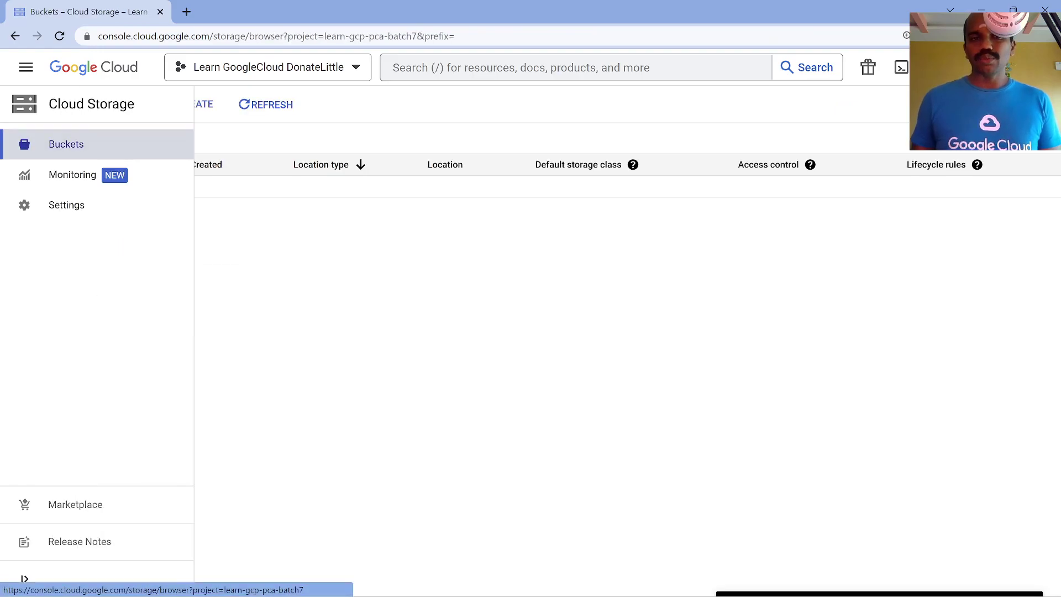
{"action": "left_click", "coordinate": [147, 186]}
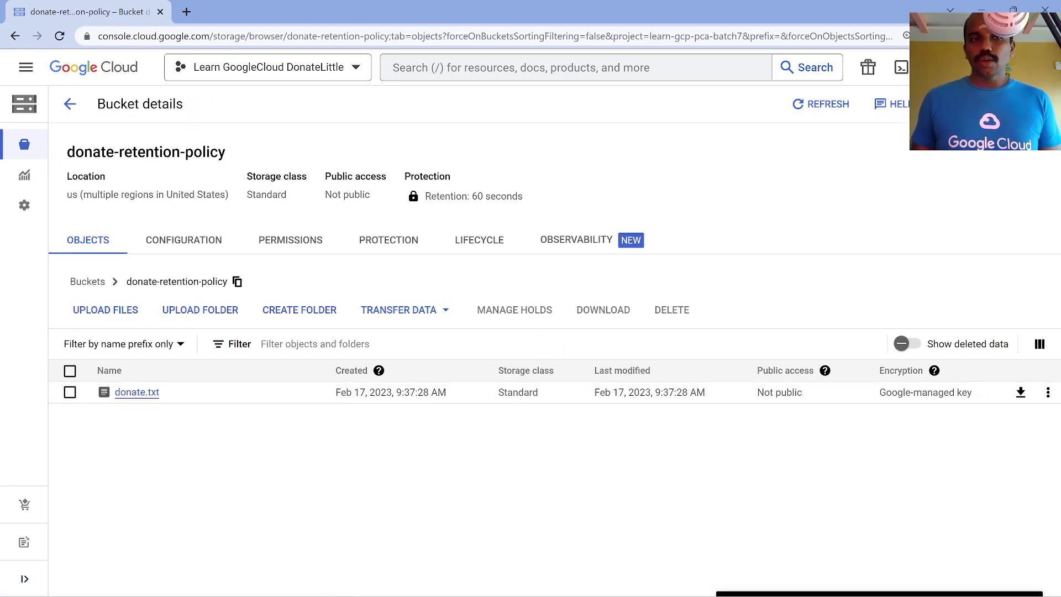
{"action": "left_click", "coordinate": [24, 145]}
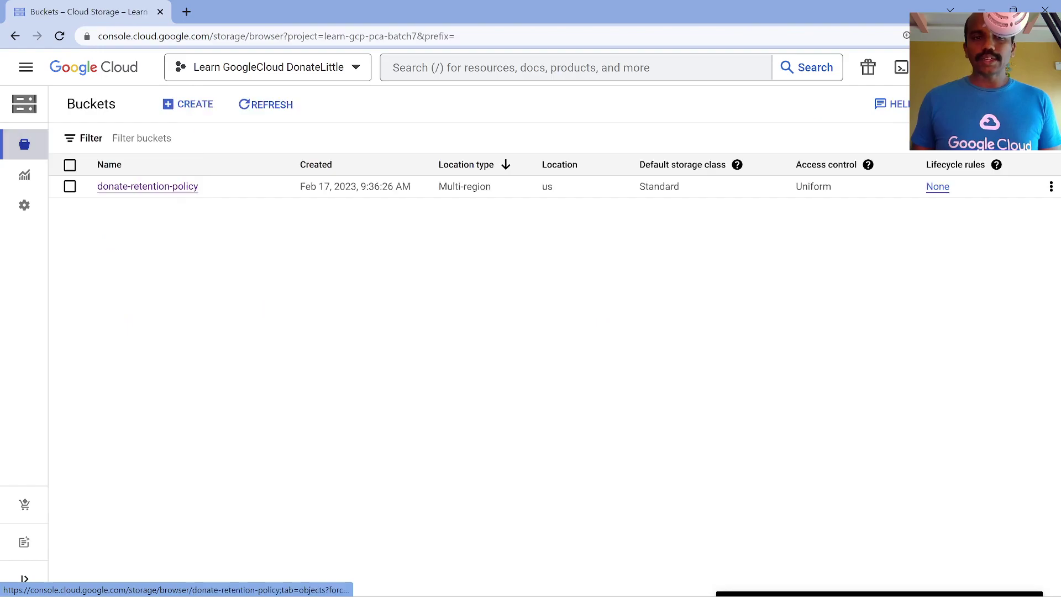
Try to delete the whole donate-retention-policy bucket, entering DELETE as the confirmation text, and examine the expanded deletion details.
{"action": "left_click", "coordinate": [69, 187]}
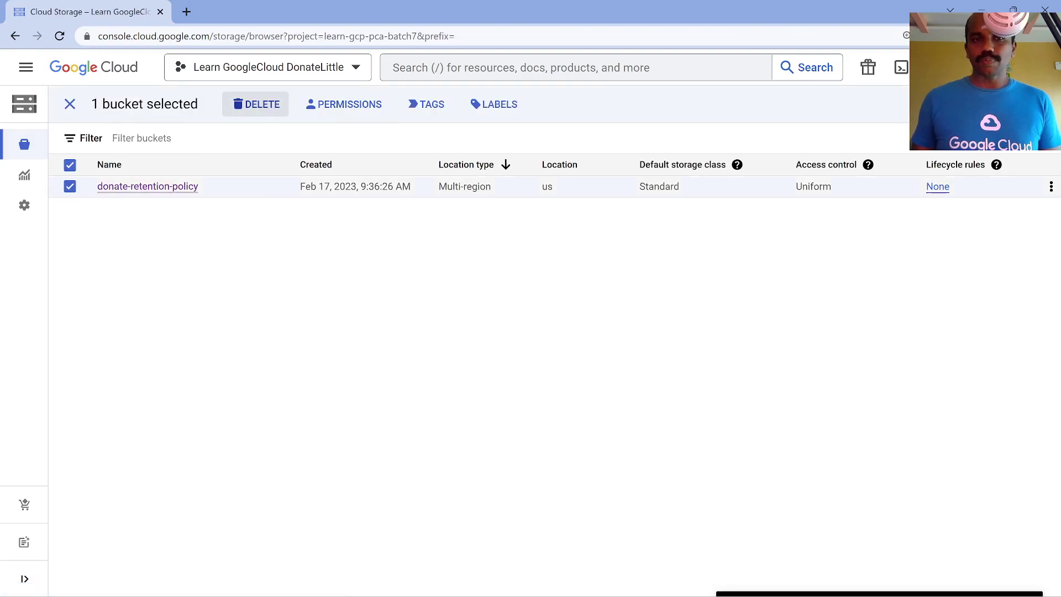
{"action": "left_click", "coordinate": [256, 104]}
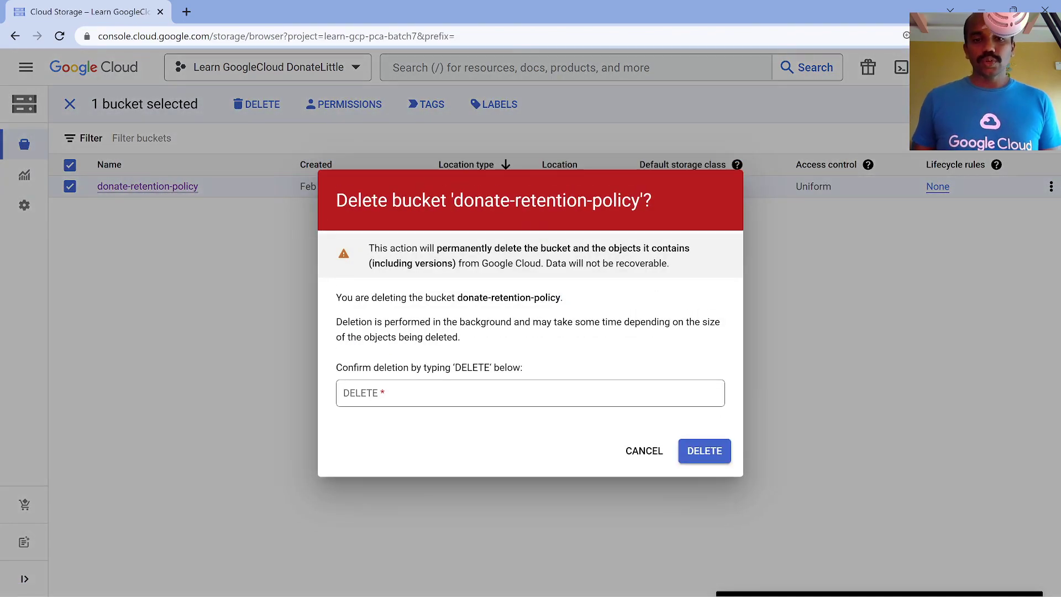
{"action": "type", "text": "donate-retention-policy"}
{"action": "key", "text": "ctrl+a"}
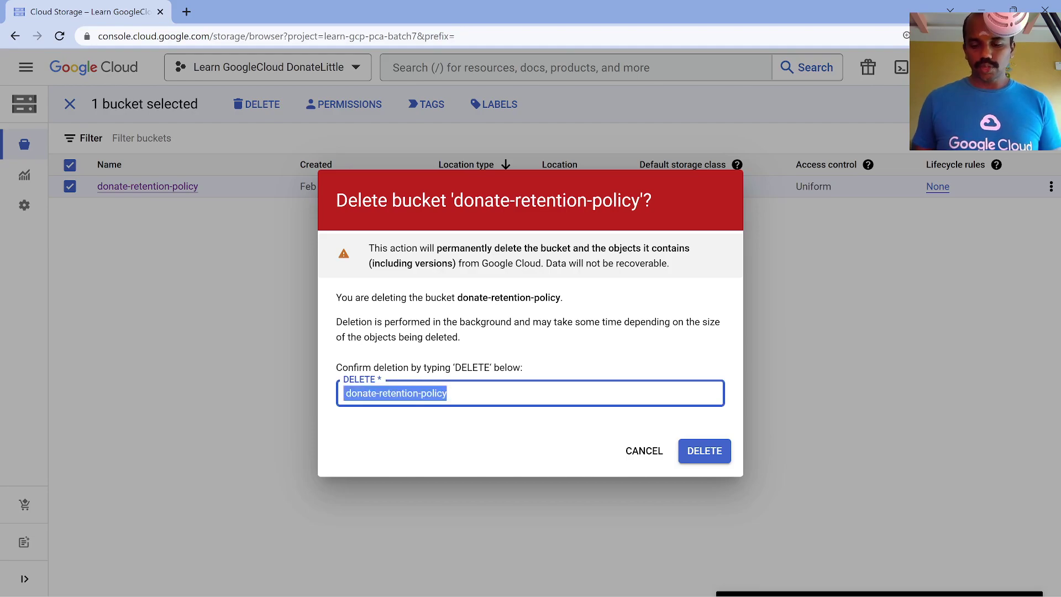
{"action": "key", "text": "BackSpace"}
{"action": "double_click", "coordinate": [472, 362]}
{"action": "key", "text": "ctrl+c"}
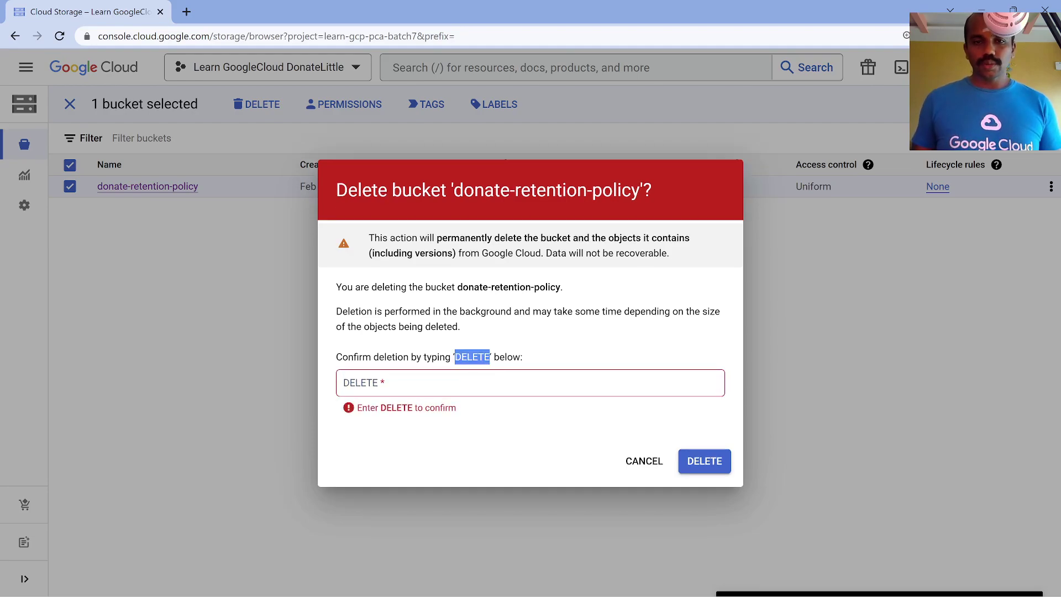
{"action": "left_click", "coordinate": [472, 385]}
{"action": "key", "text": "ctrl+v"}
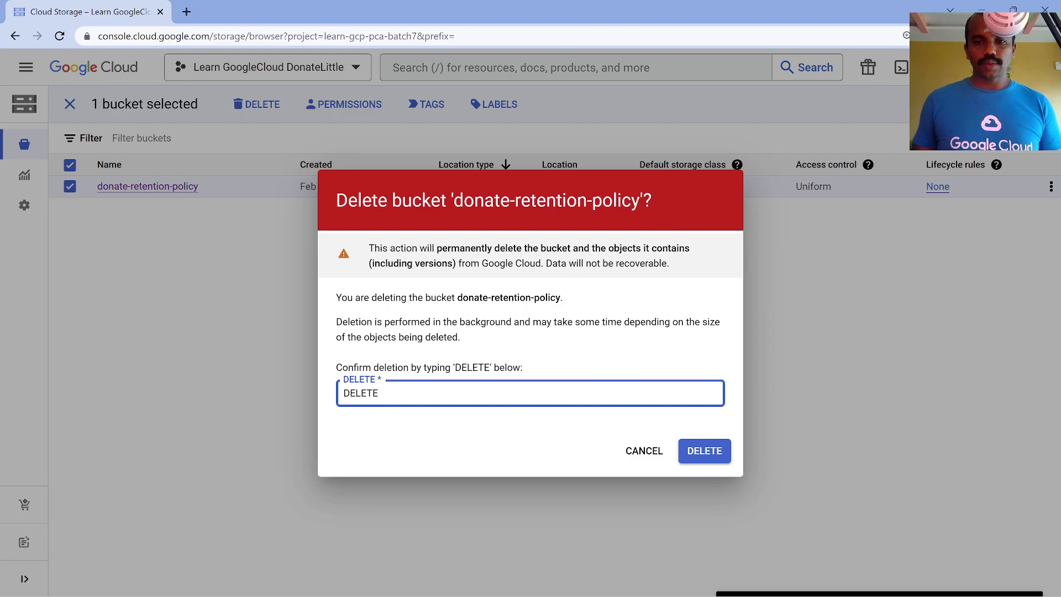
{"action": "left_click", "coordinate": [704, 461]}
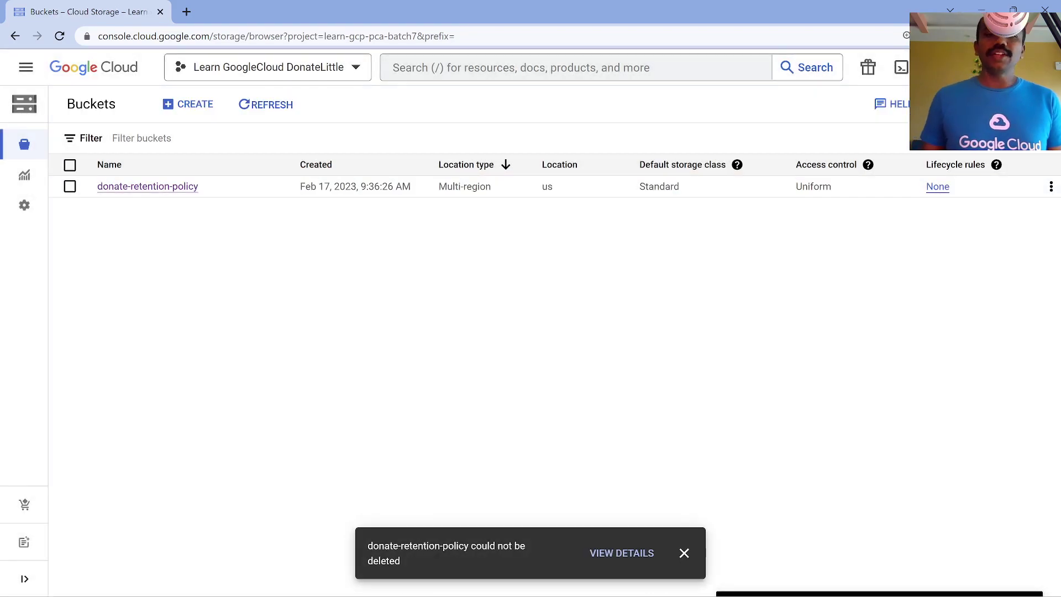
{"action": "left_click", "coordinate": [621, 552]}
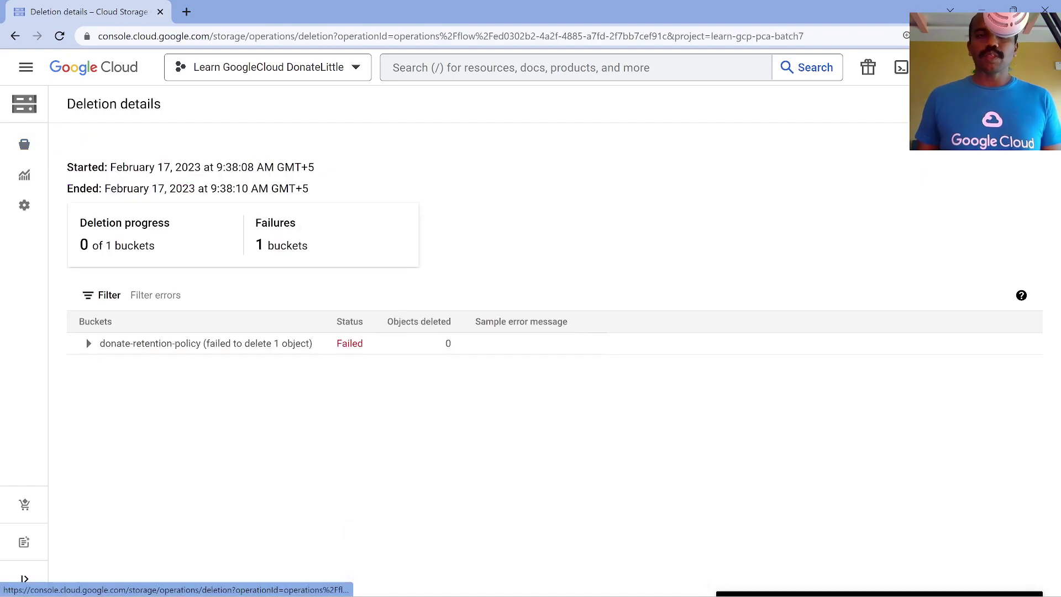
{"action": "left_click", "coordinate": [88, 343]}
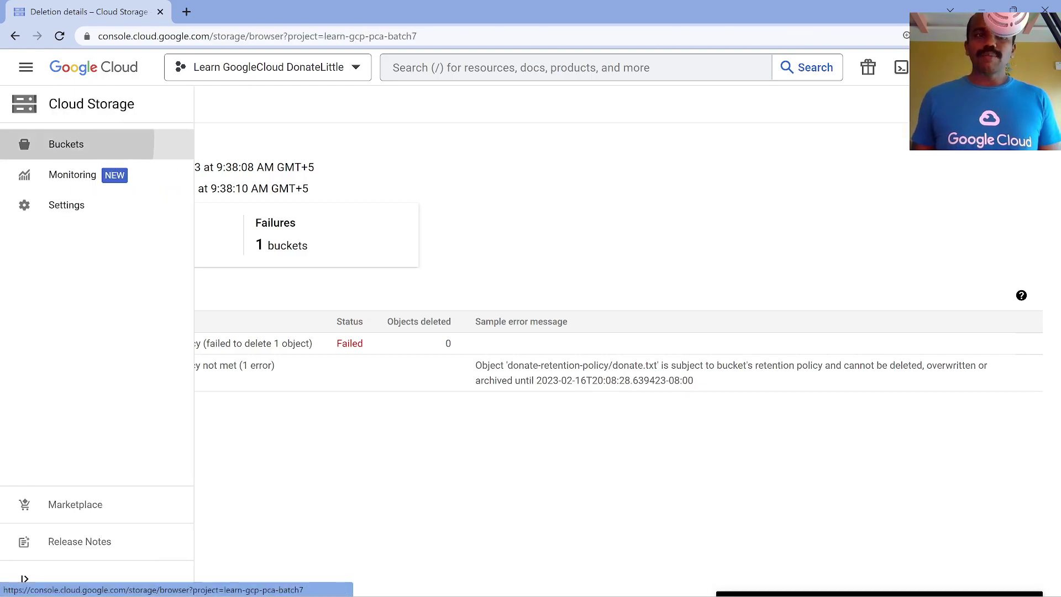
Reopen the donate-retention-policy bucket's object list, refresh it, and check the current time in a "time now" Google search.
{"action": "left_click", "coordinate": [25, 145]}
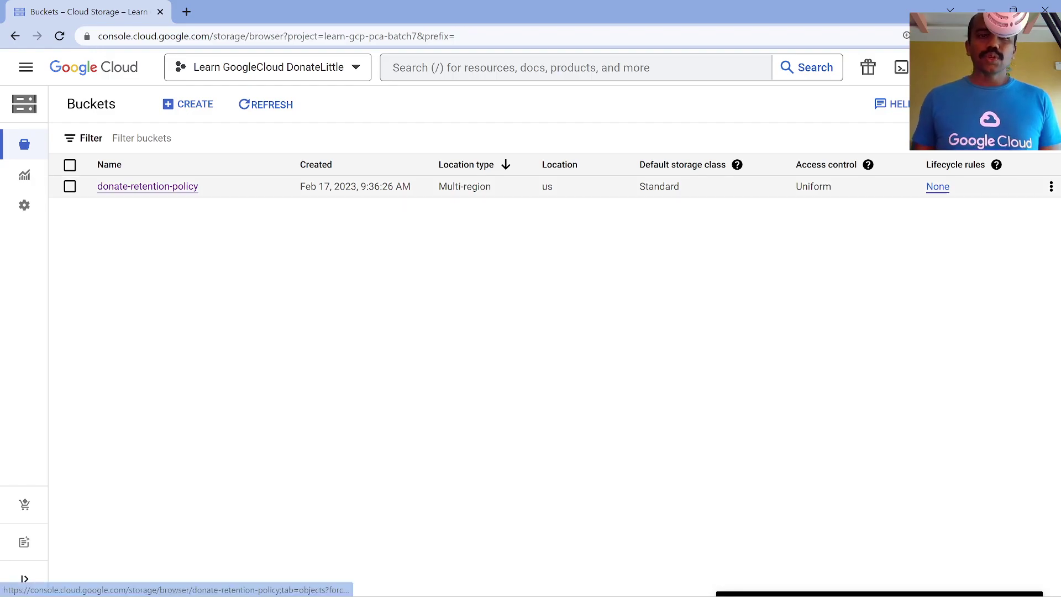
{"action": "left_click", "coordinate": [147, 186]}
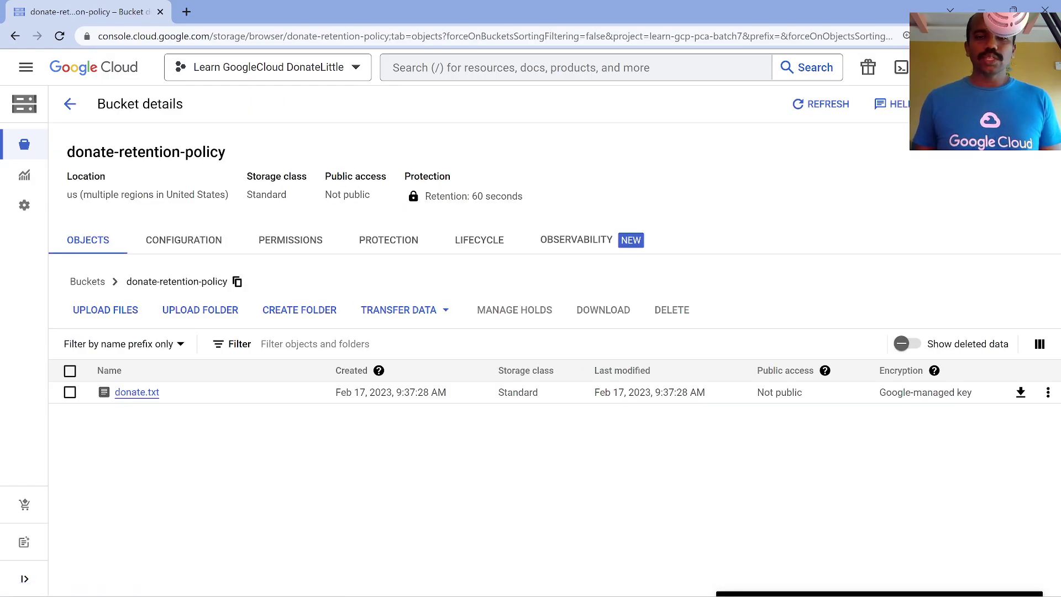
{"action": "left_click", "coordinate": [818, 104]}
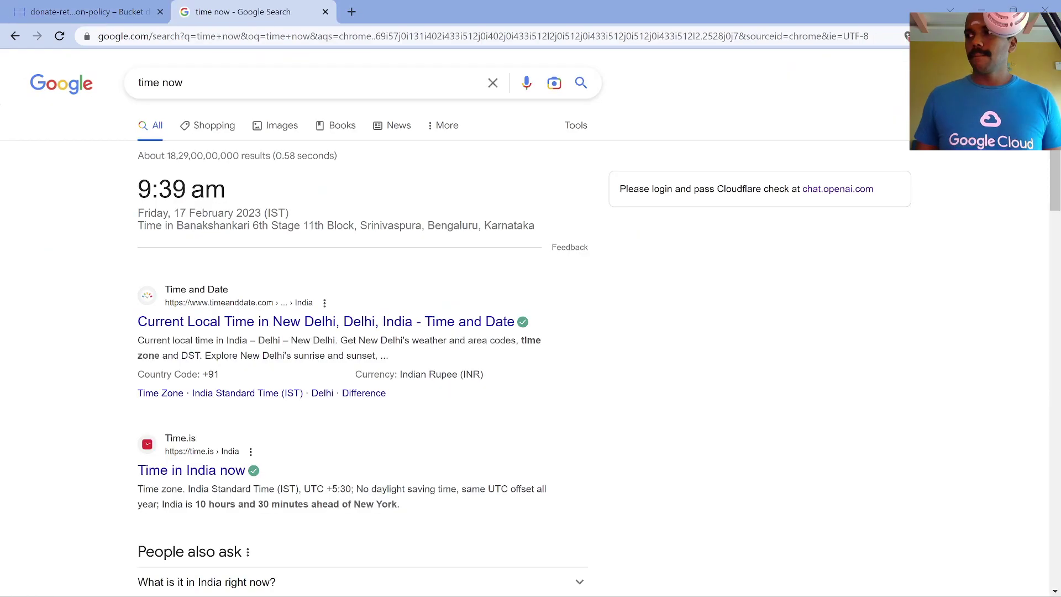
{"action": "left_click_drag", "start_coordinate": [152, 189], "coordinate": [205, 189]}
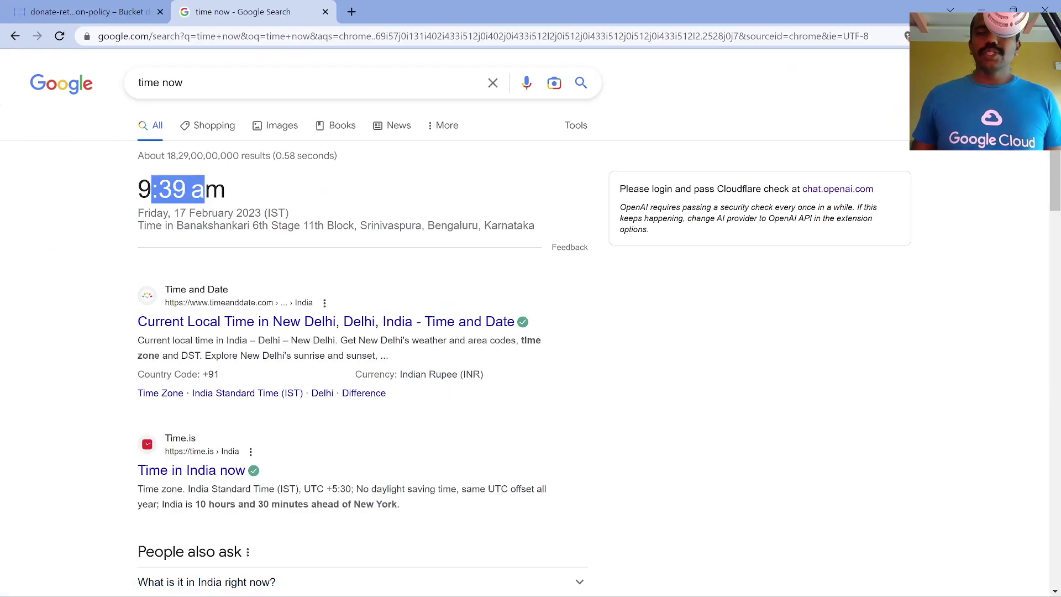
{"action": "key", "text": "ctrl+Tab"}
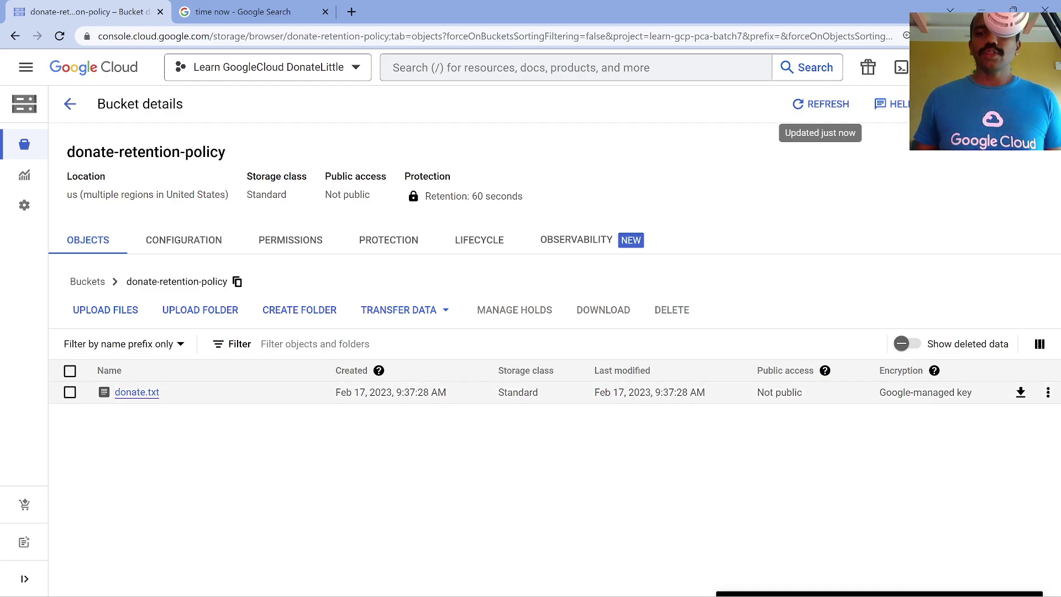
Delete donate.txt from the donate-retention-policy bucket, accepting the permanent deletion confirmation.
{"action": "left_click", "coordinate": [1048, 391]}
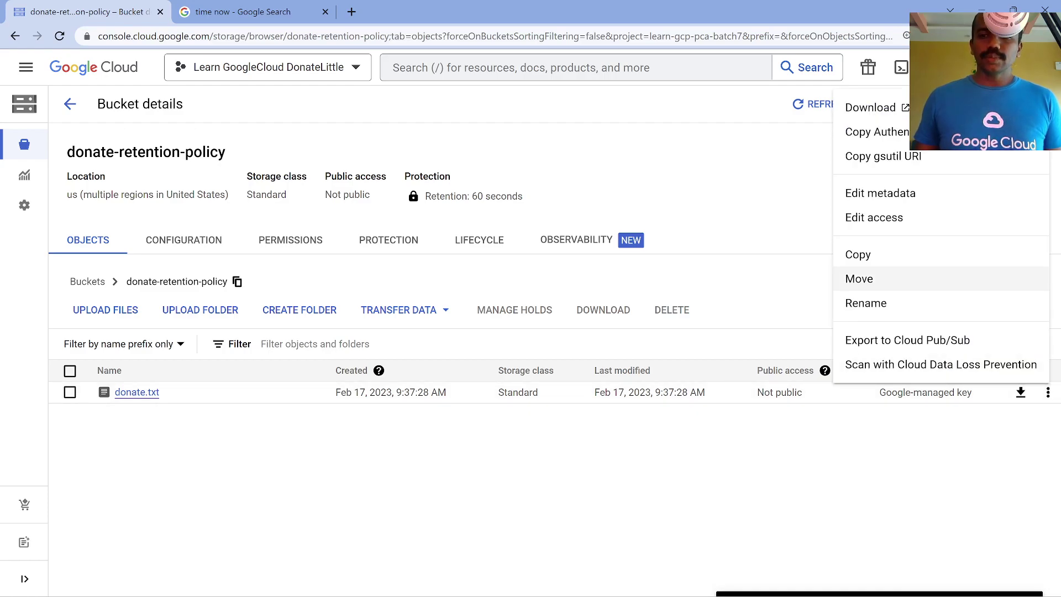
{"action": "left_click", "coordinate": [70, 392]}
{"action": "left_click", "coordinate": [70, 392]}
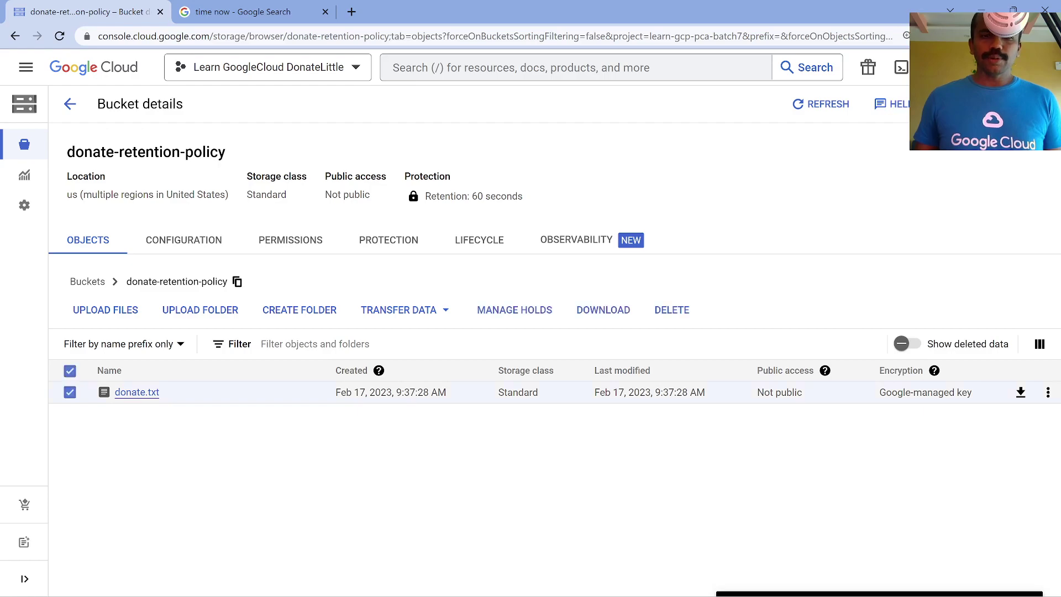
{"action": "left_click", "coordinate": [671, 309]}
{"action": "left_click", "coordinate": [672, 310]}
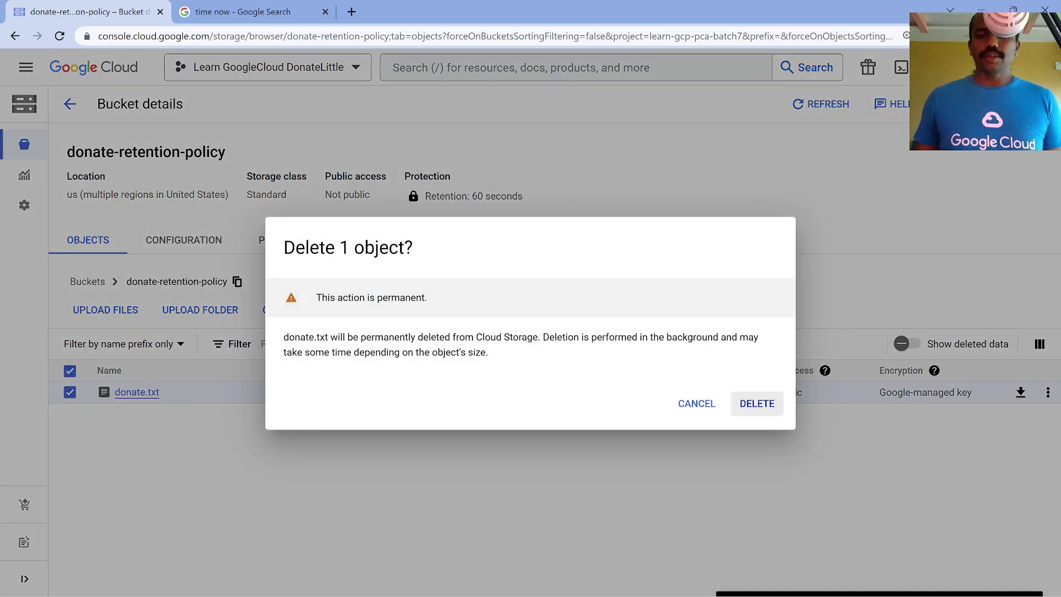
{"action": "left_click", "coordinate": [750, 404]}
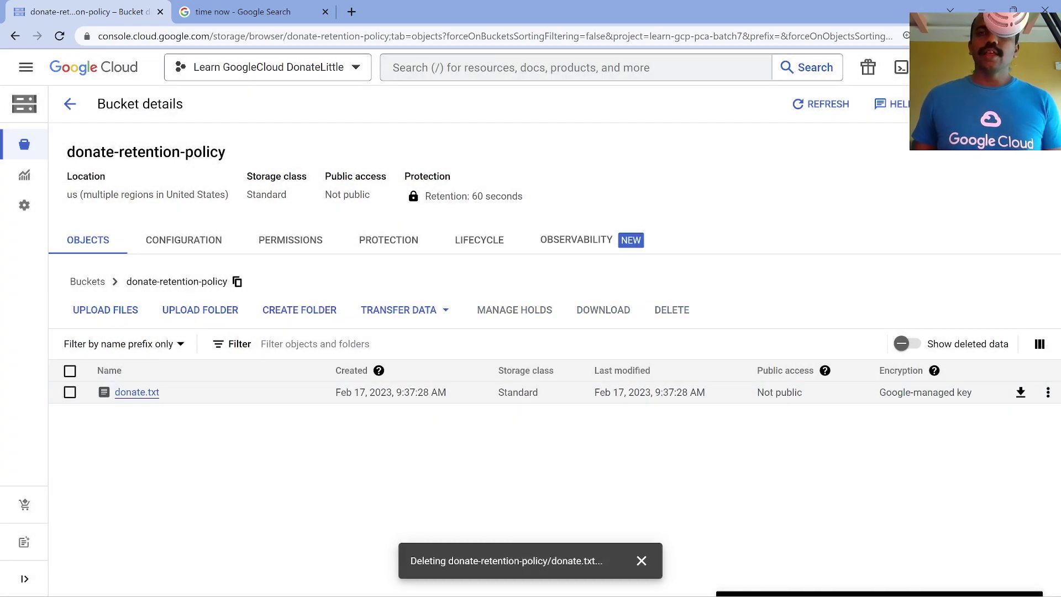